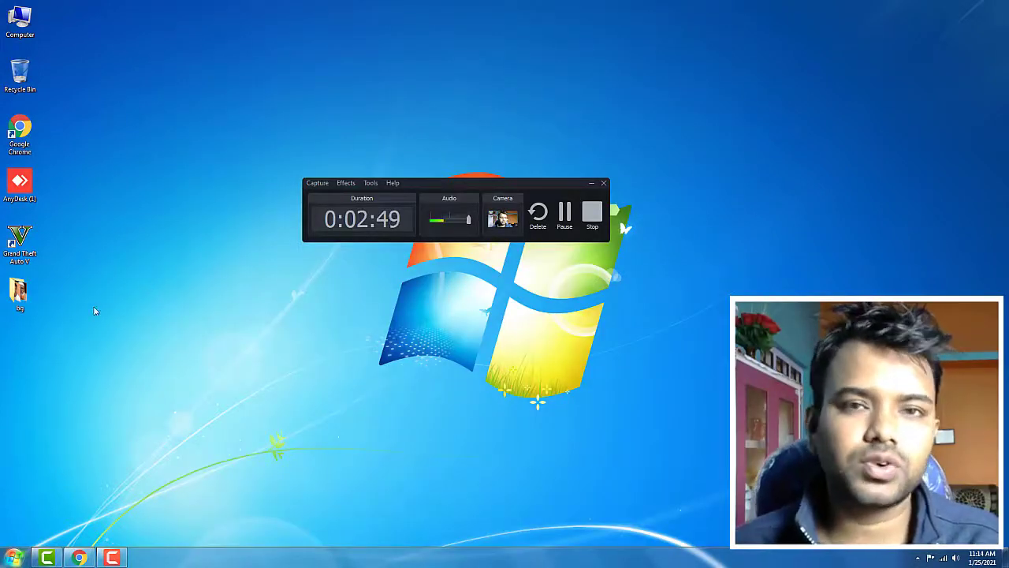
- Open the desktop bg folder holding portraits 01, 03, 07, 011 and 99 high
double_click(18, 290)
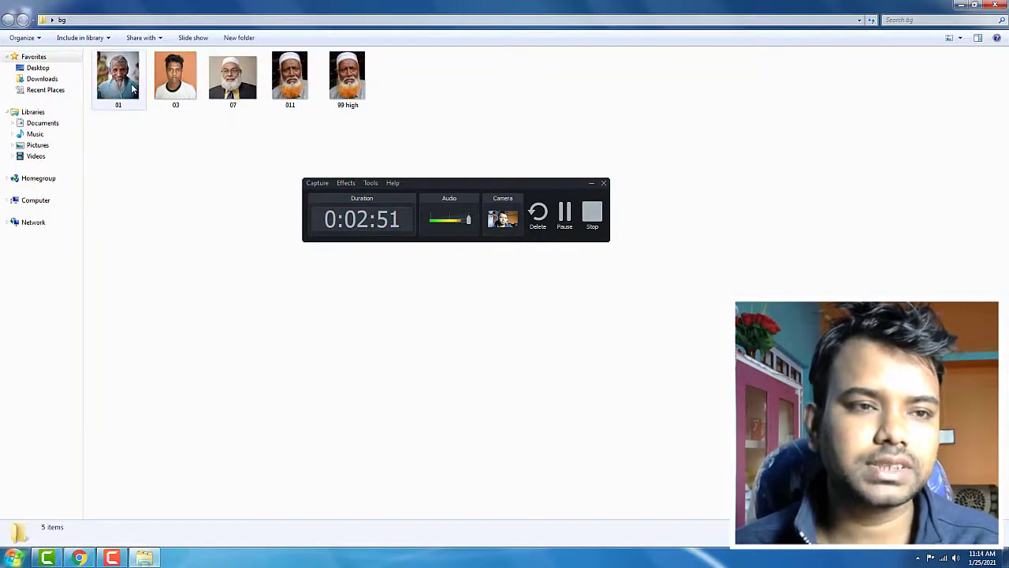
double_click(134, 83)
left_click_drag(437, 184, 896, 142)
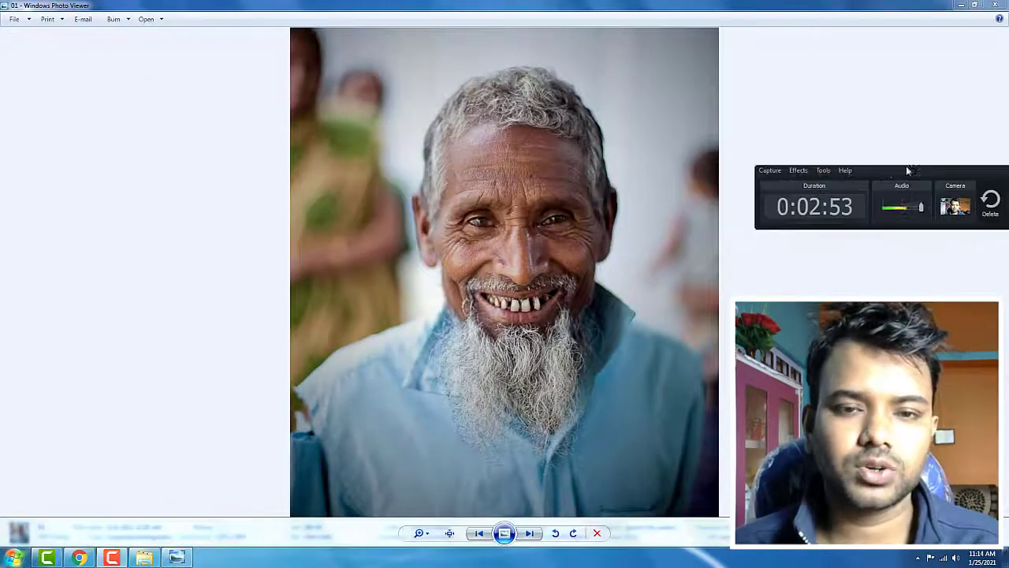
key("Right")
key("Right")
key("Right")
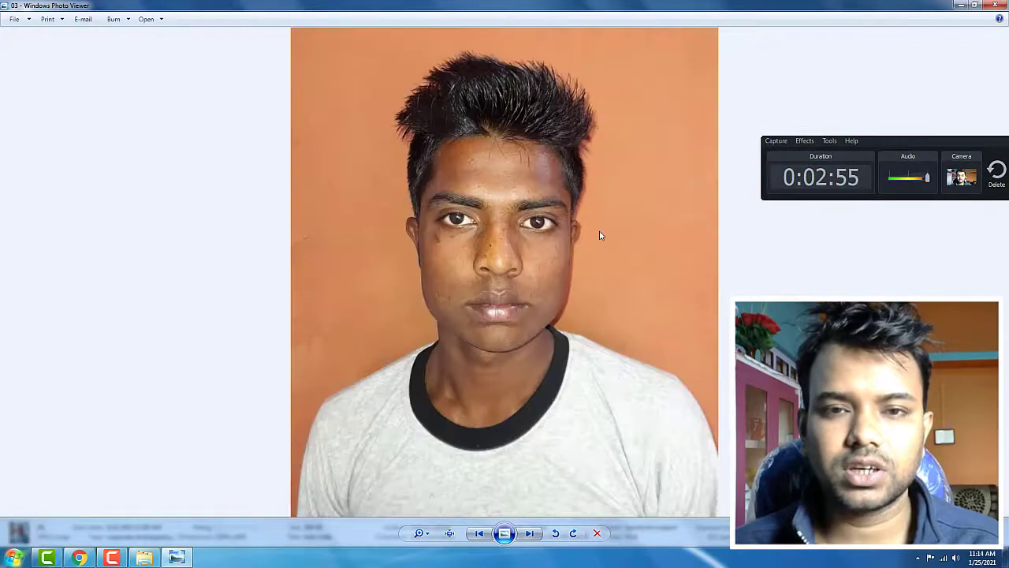
key("Right")
key("Right")
key("Right")
key("Right")
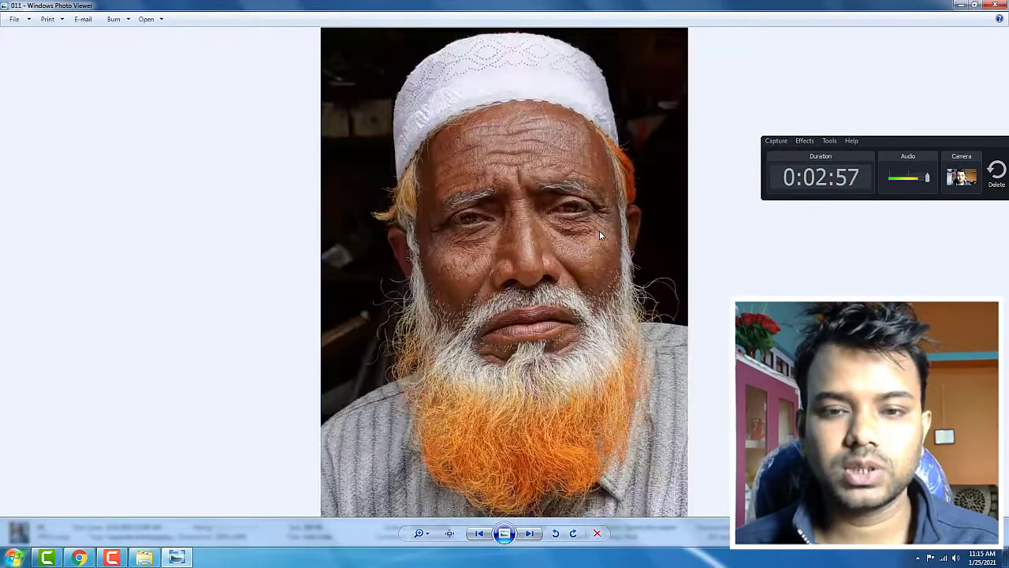
scroll(386, 309, "up", 5)
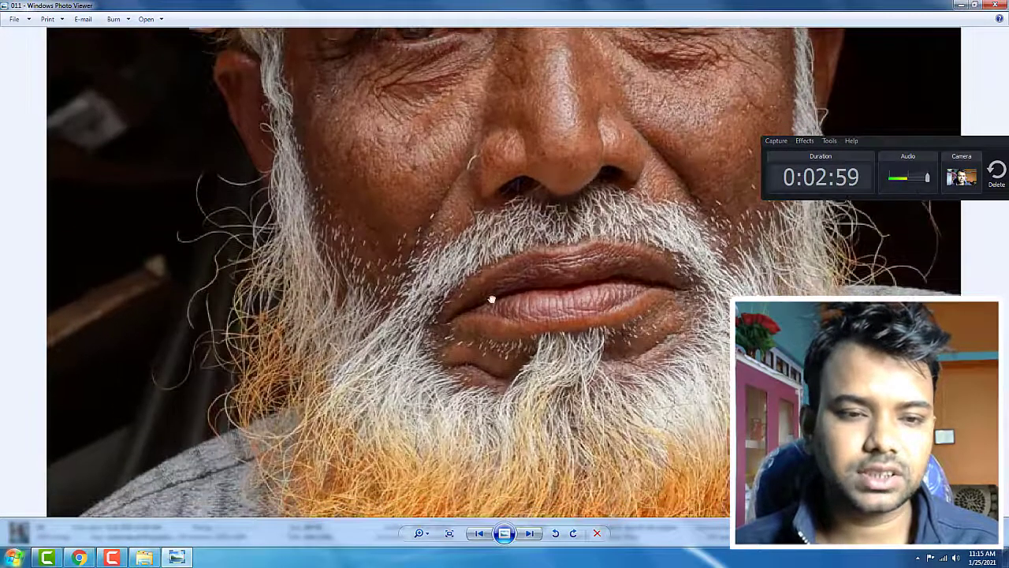
scroll(216, 351, "down", 3)
scroll(599, 237, "down", 2)
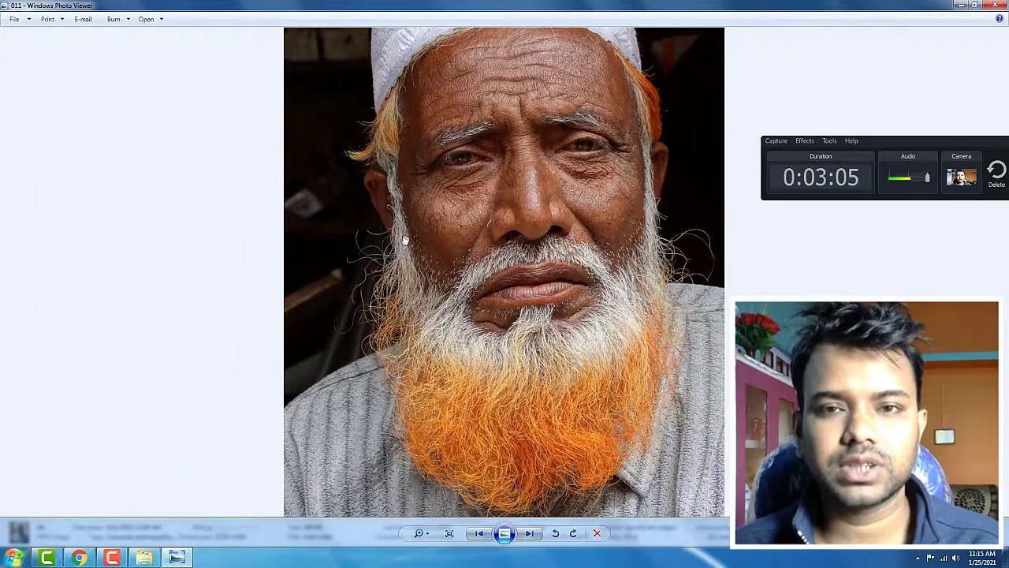
key("Left")
key("Left")
key("Left")
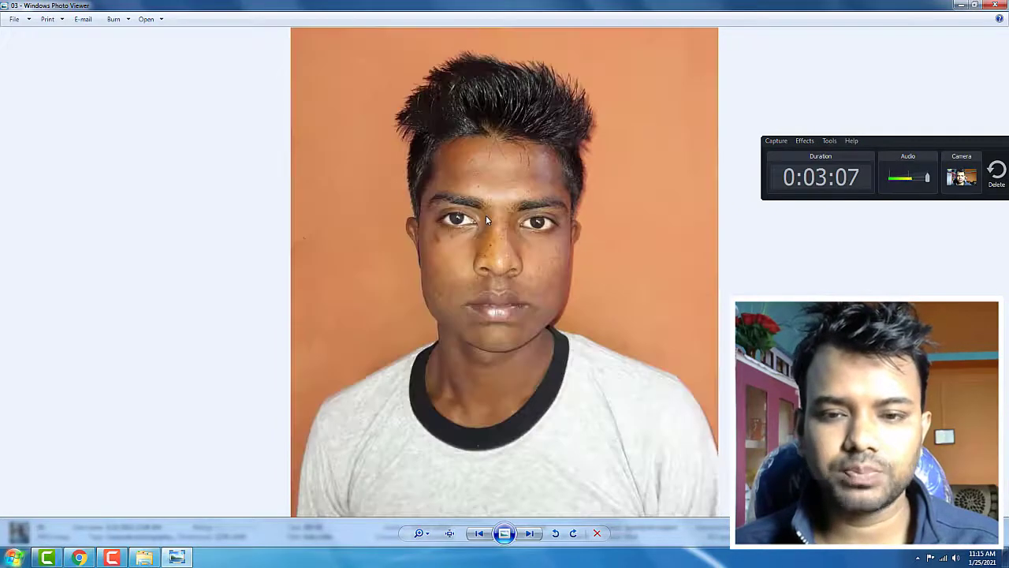
key("Left")
key("Right")
key("Escape")
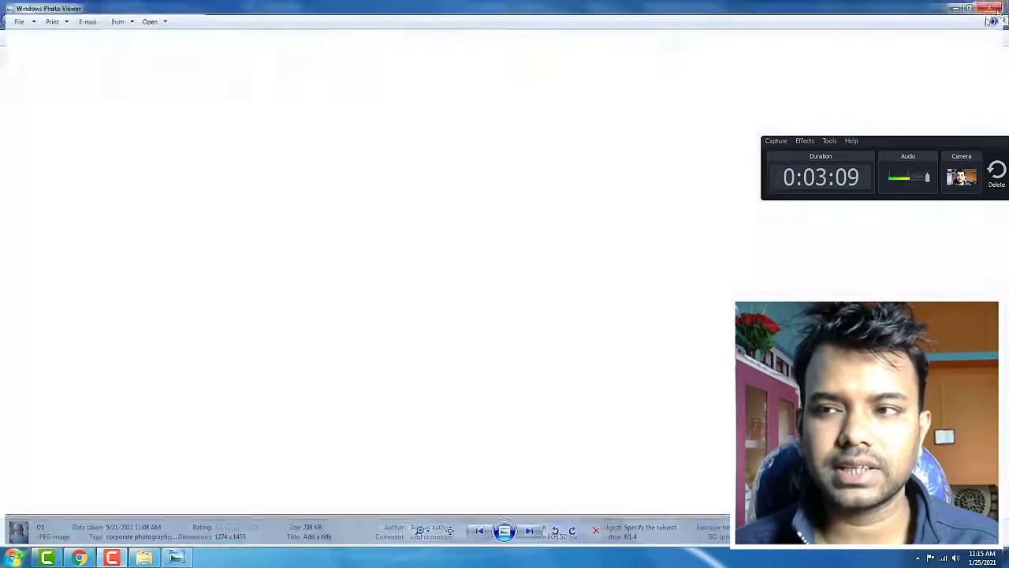
- Close the bg folder, return to Chrome and search Google for 'bg remove'
left_click(996, 5)
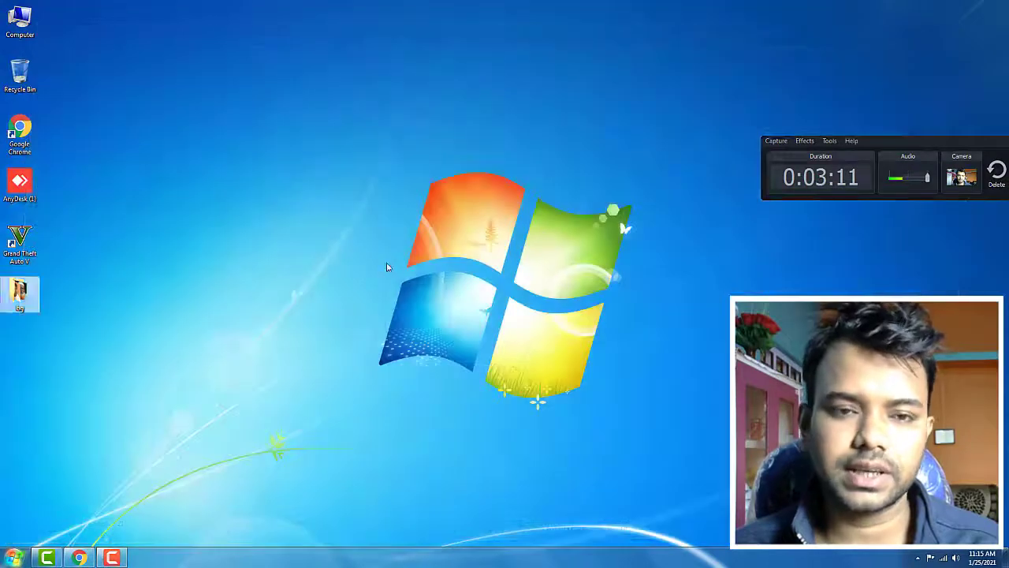
left_click(79, 557)
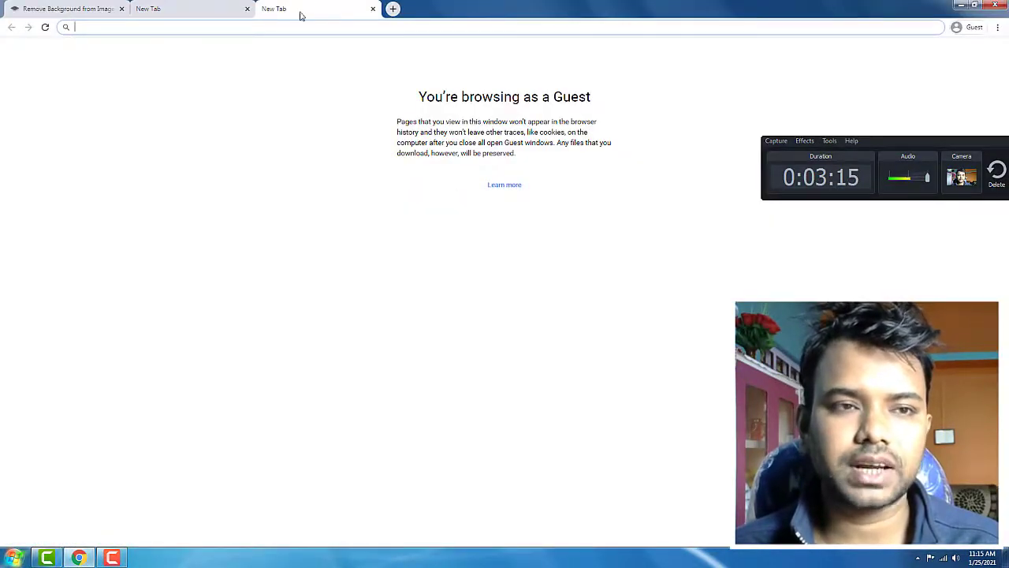
left_click(247, 9)
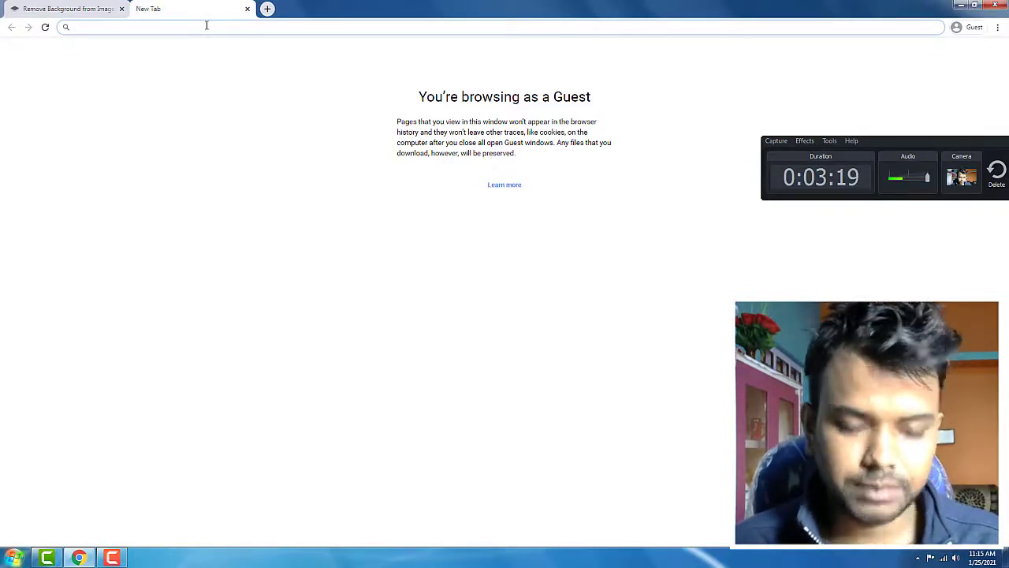
type("bg re")
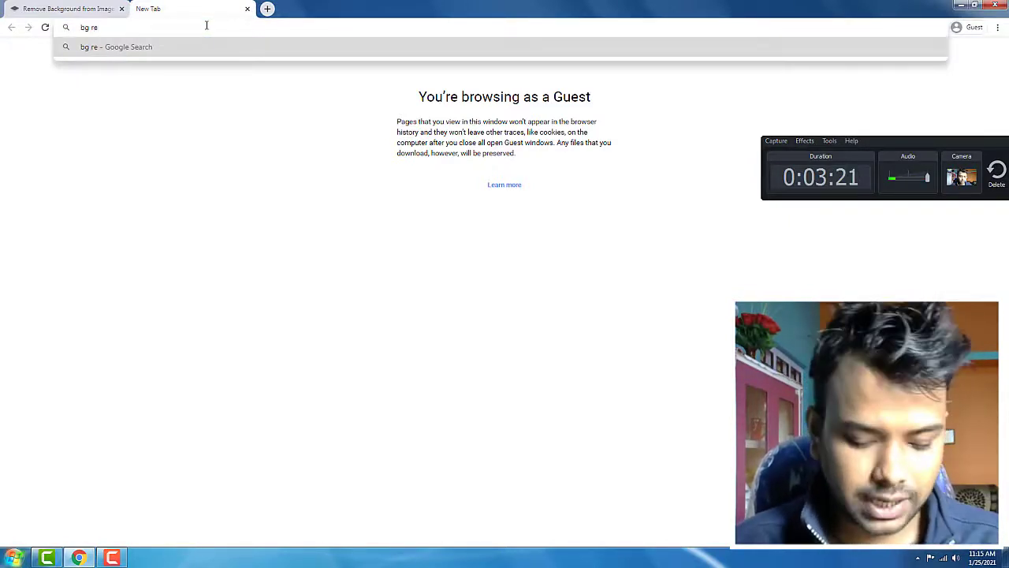
type("move")
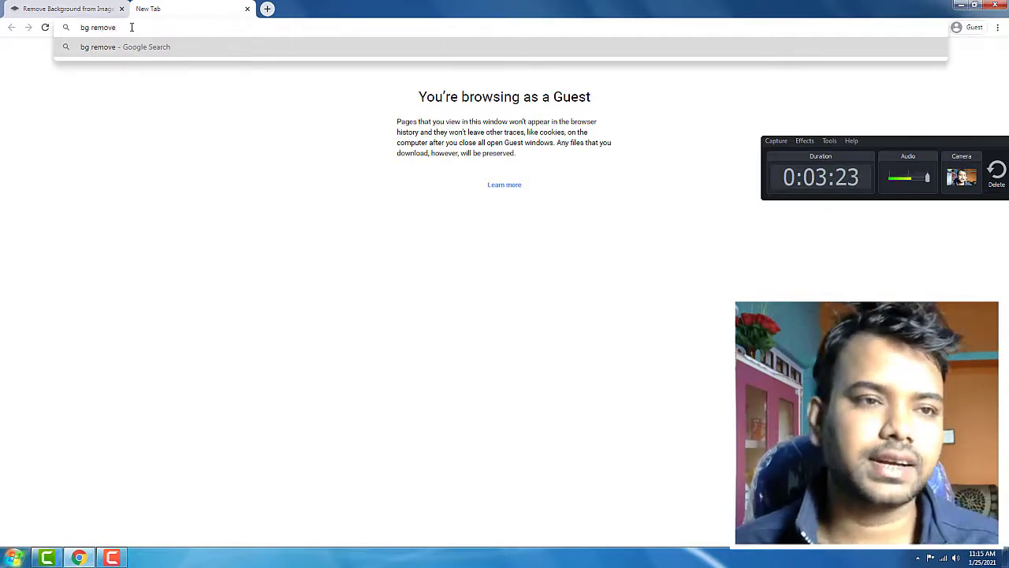
key("Return")
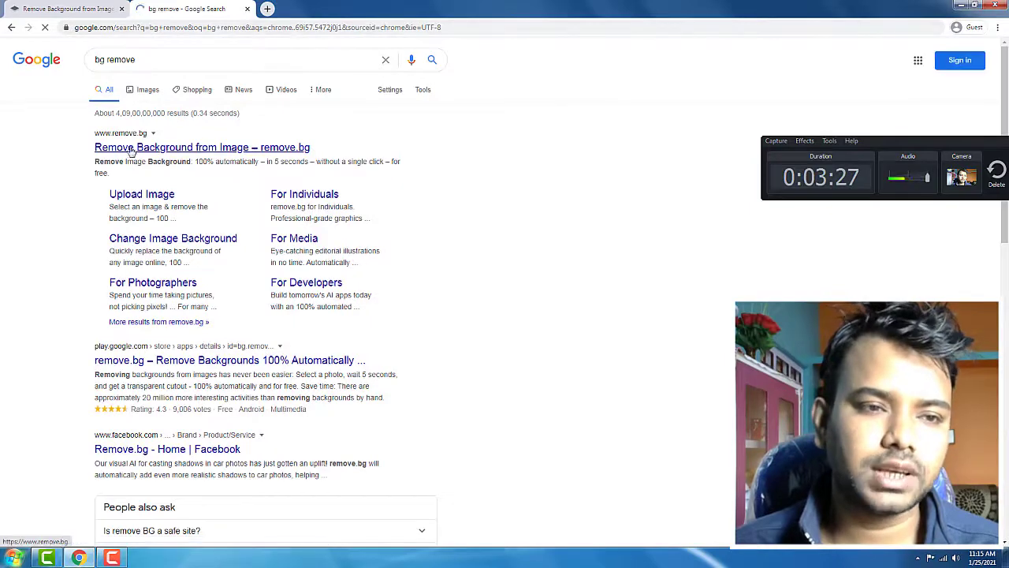
- Open remove.bg from the results and start an image upload from the Desktop bg folder
left_click(170, 150)
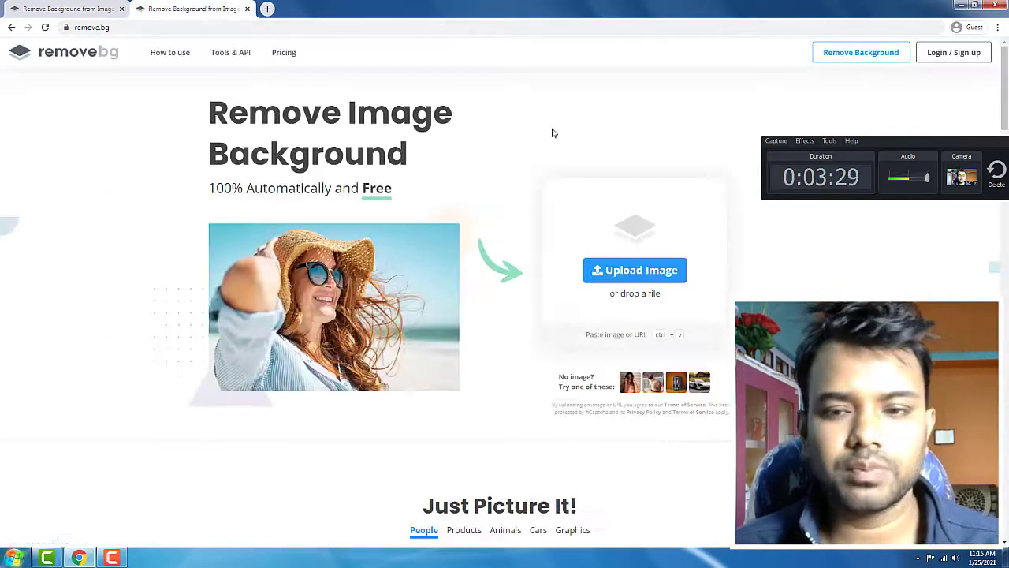
left_click(642, 279)
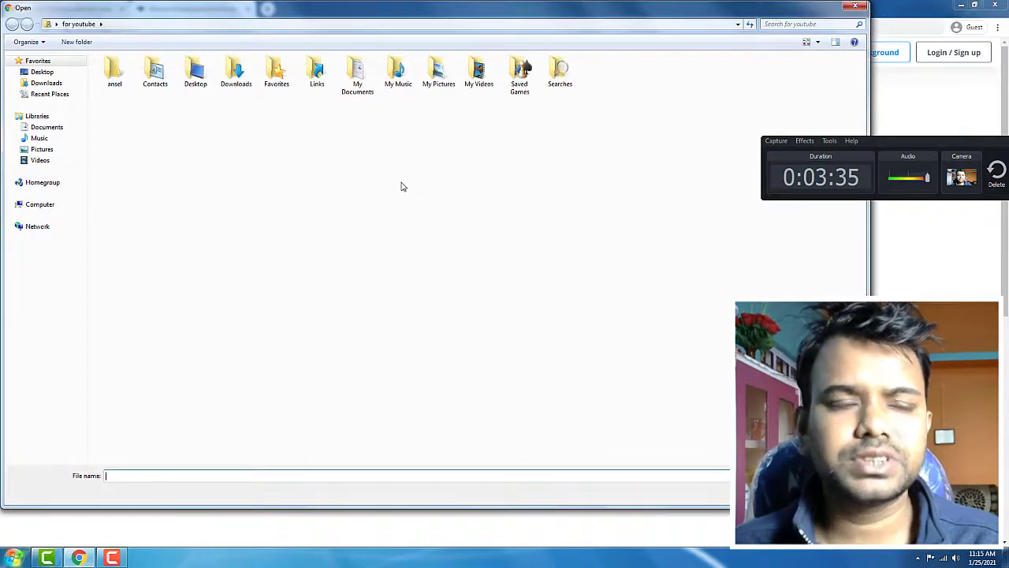
left_click(43, 72)
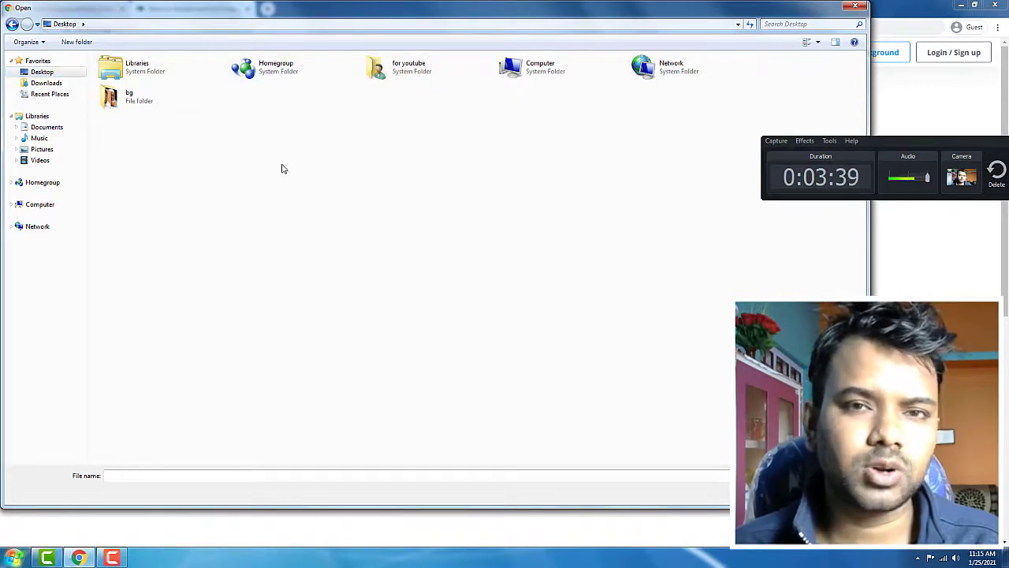
double_click(160, 106)
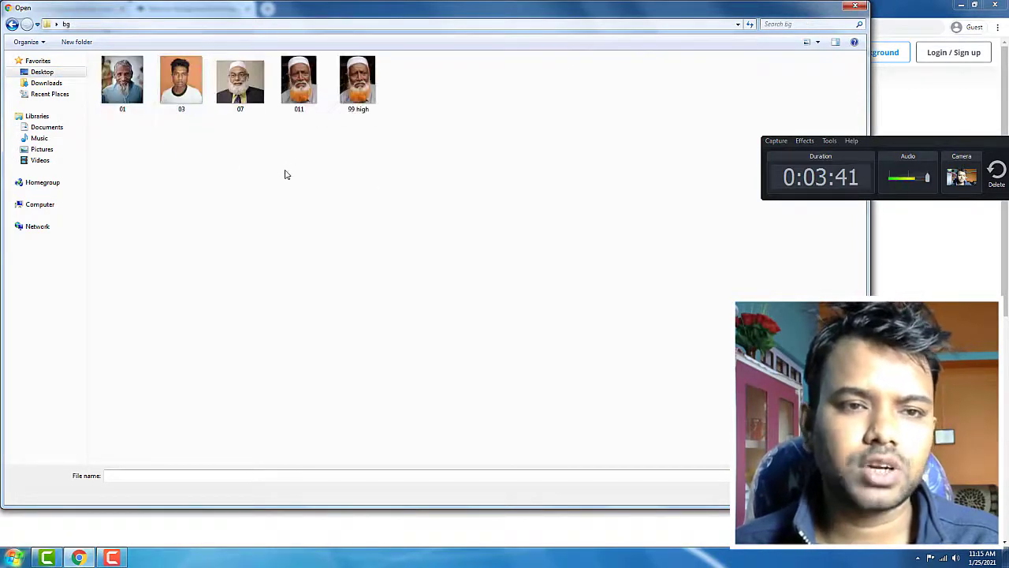
- Preview photos 01 and 99 high, then select photo 011 for upload
right_click(134, 76)
left_click(157, 97)
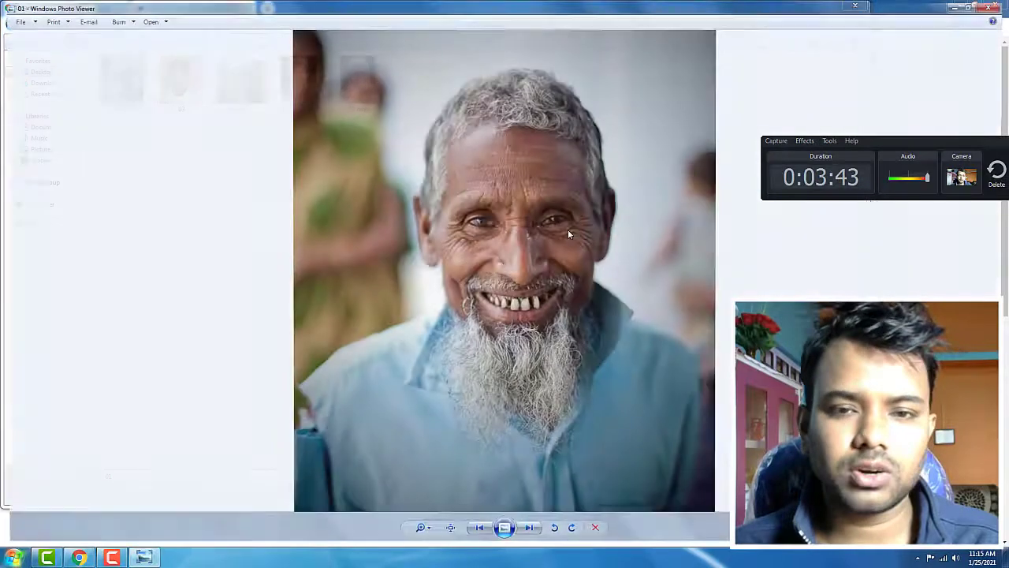
left_click(995, 5)
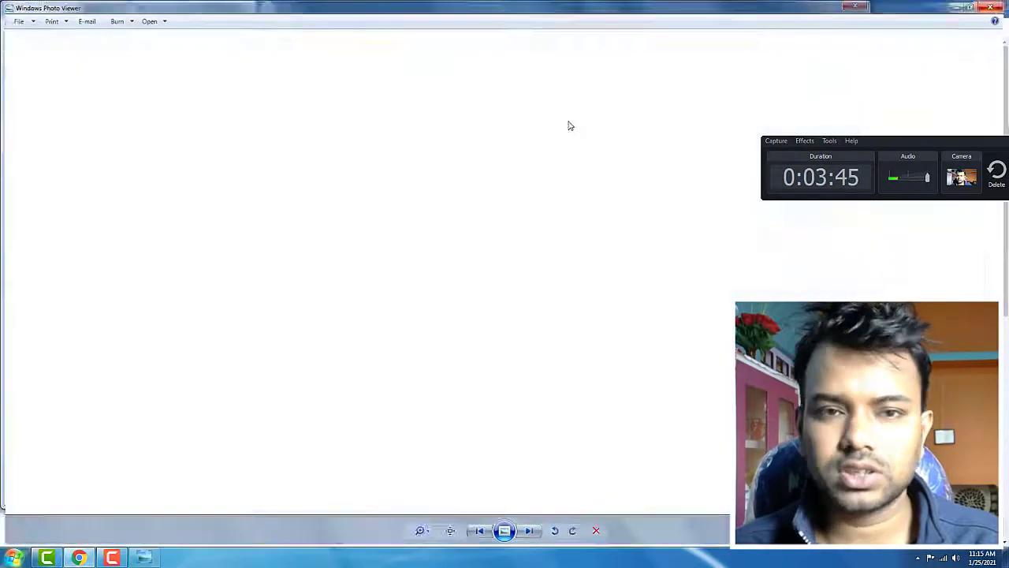
right_click(377, 80)
left_click(399, 103)
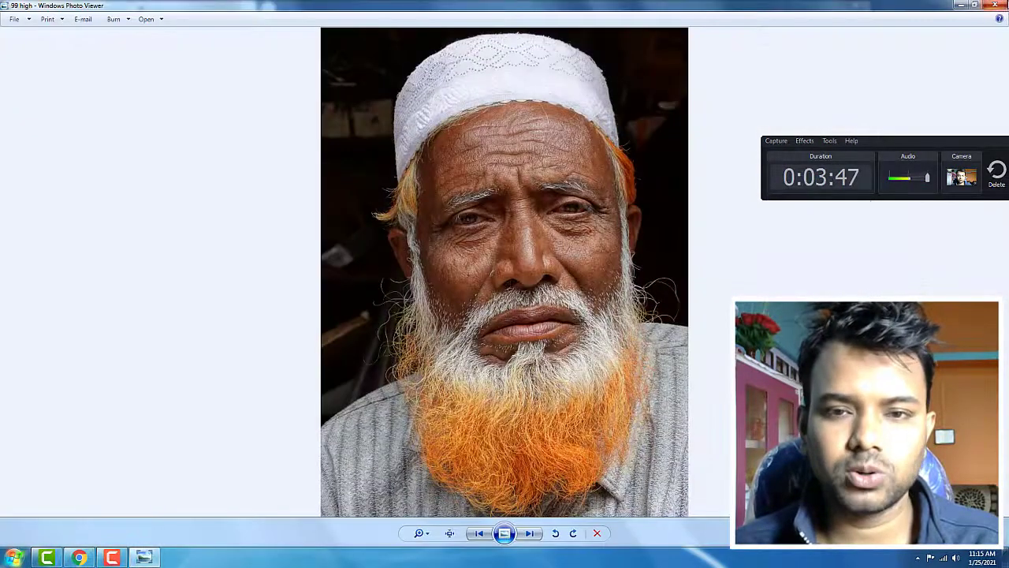
left_click(995, 5)
left_click(307, 106)
- Upload portrait 011 so remove.bg cuts it out, offering an 828 × 1103 full image
double_click(307, 106)
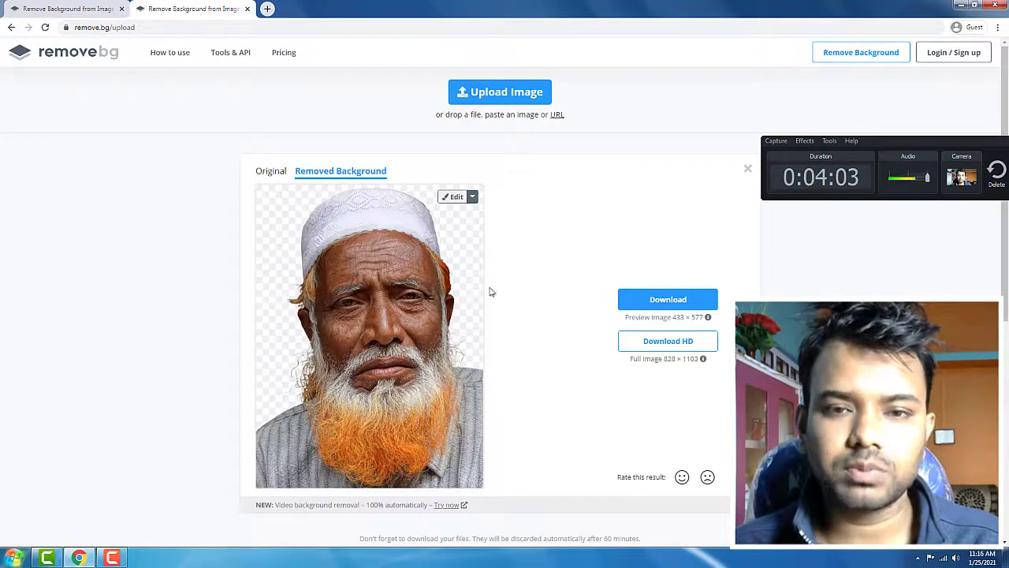
- Place portrait 011 on the garden photo background with leaves and a pavilion
left_click(457, 198)
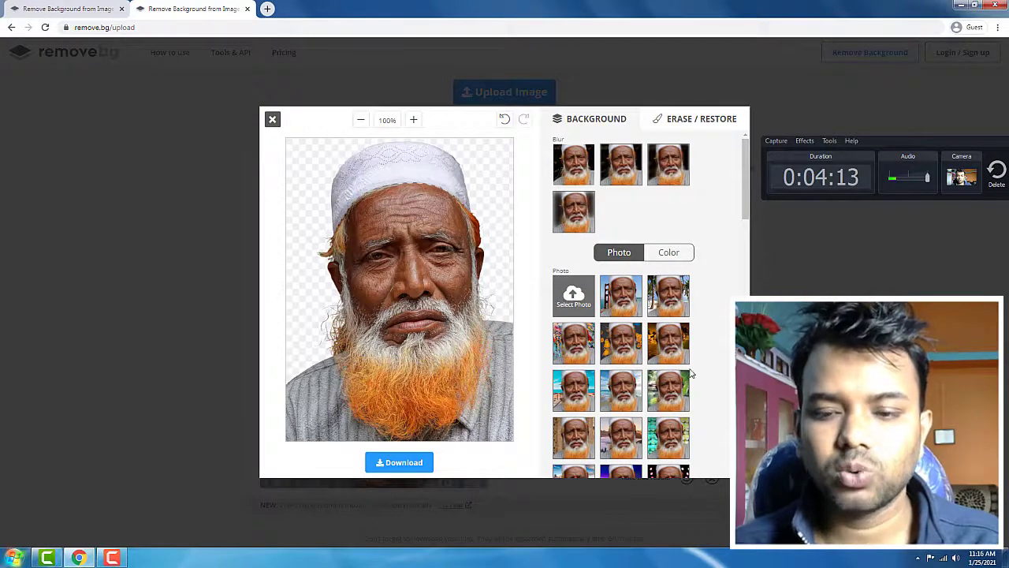
scroll(691, 374, "down", 2)
scroll(666, 429, "down", 5)
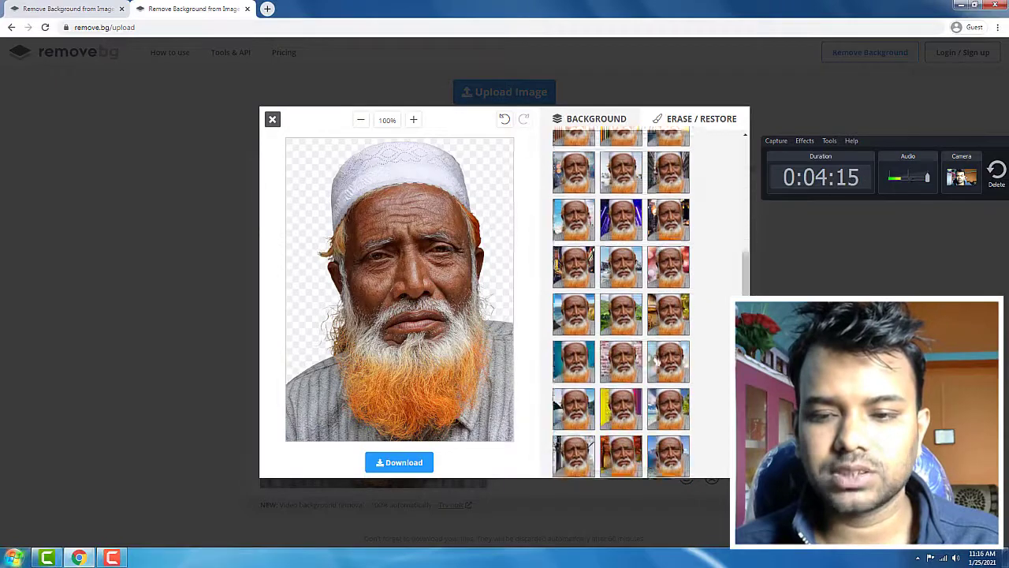
scroll(662, 362, "down", 2)
scroll(662, 362, "down", 3)
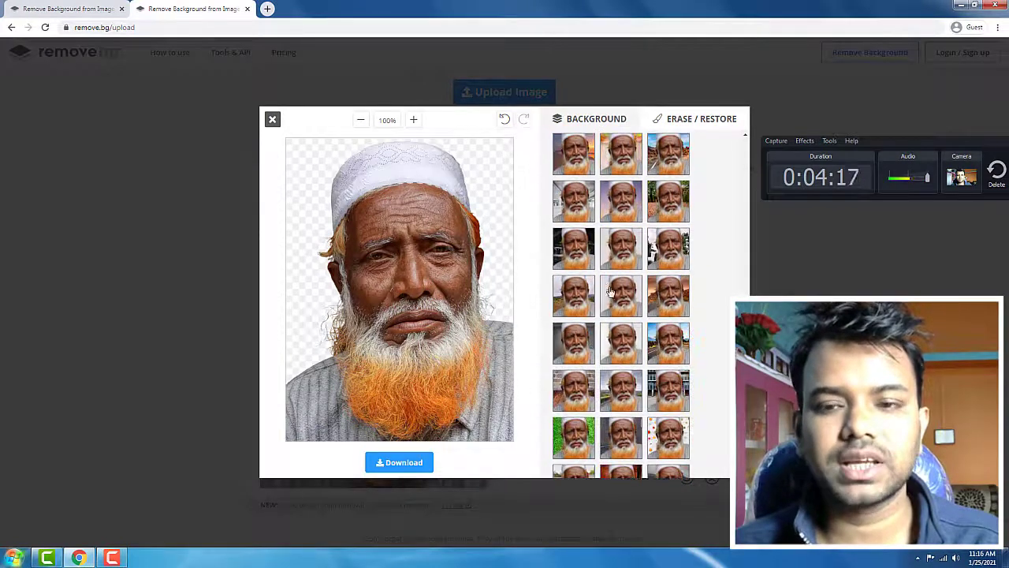
scroll(657, 340, "down", 3)
left_click(654, 335)
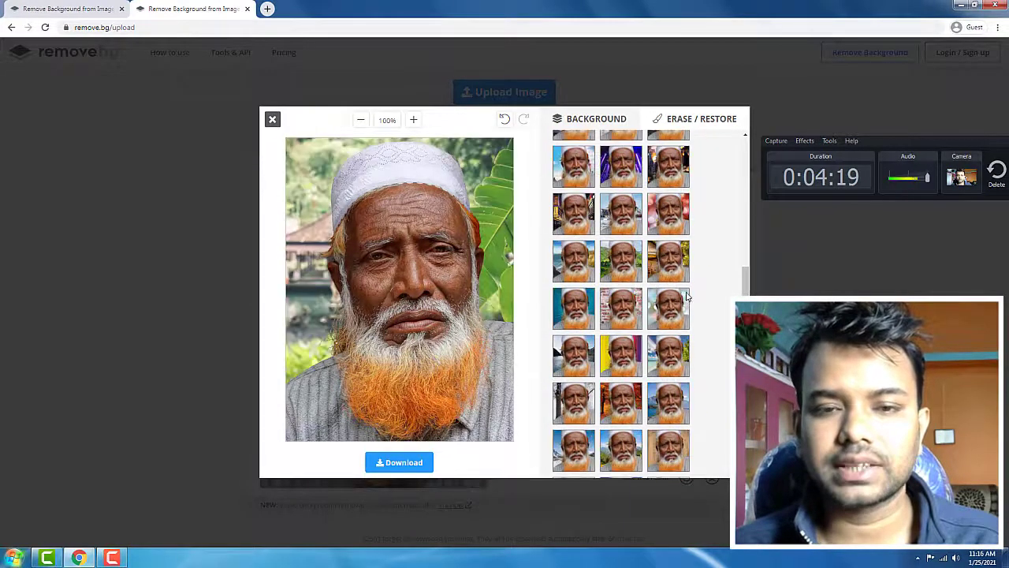
scroll(623, 331, "up", 10)
scroll(599, 324, "up", 3)
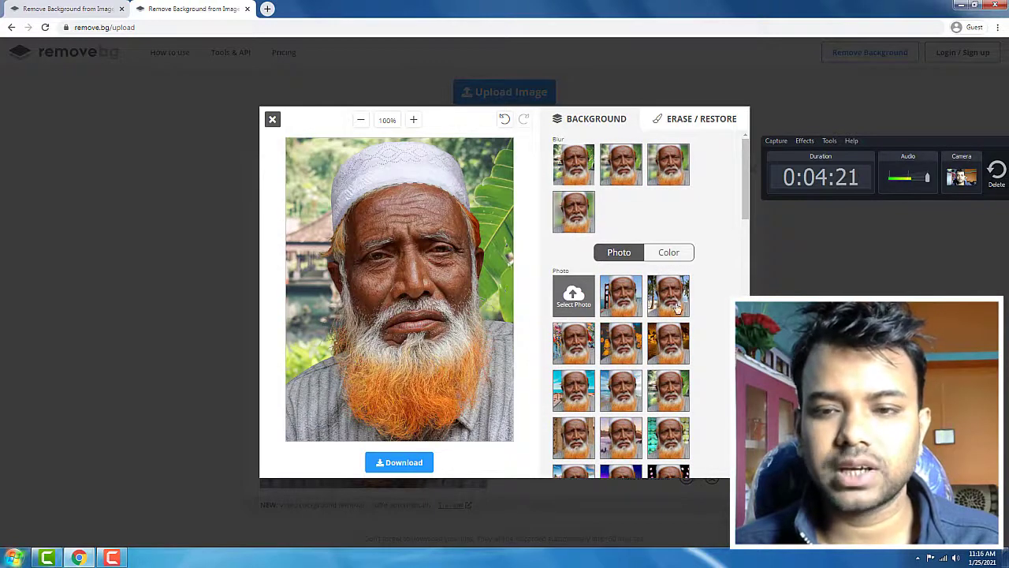
- Try blue, light sky blue, purple and pink solid colour backgrounds on the portrait
left_click(675, 258)
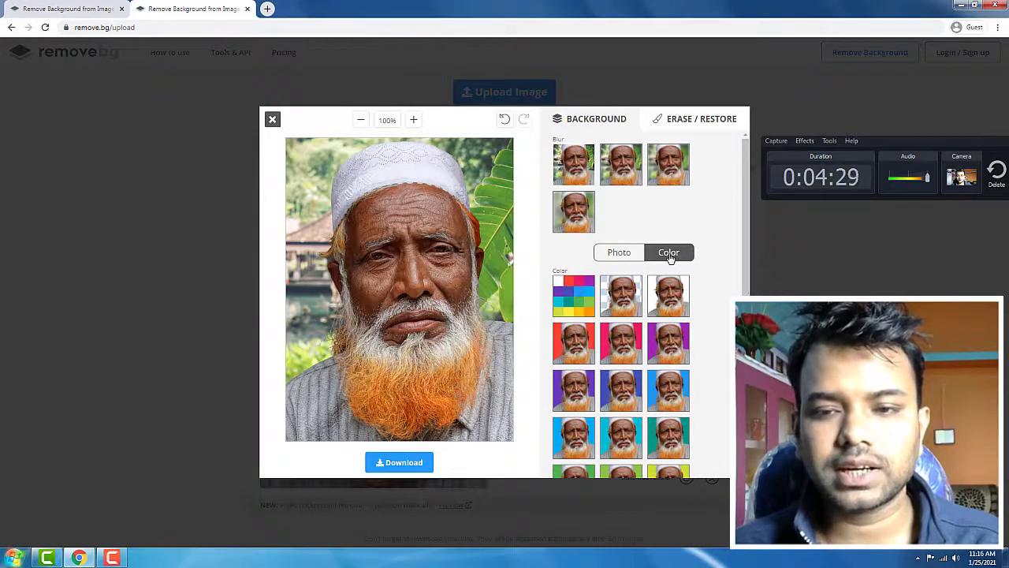
scroll(708, 342, "down", 3)
scroll(669, 364, "down", 2)
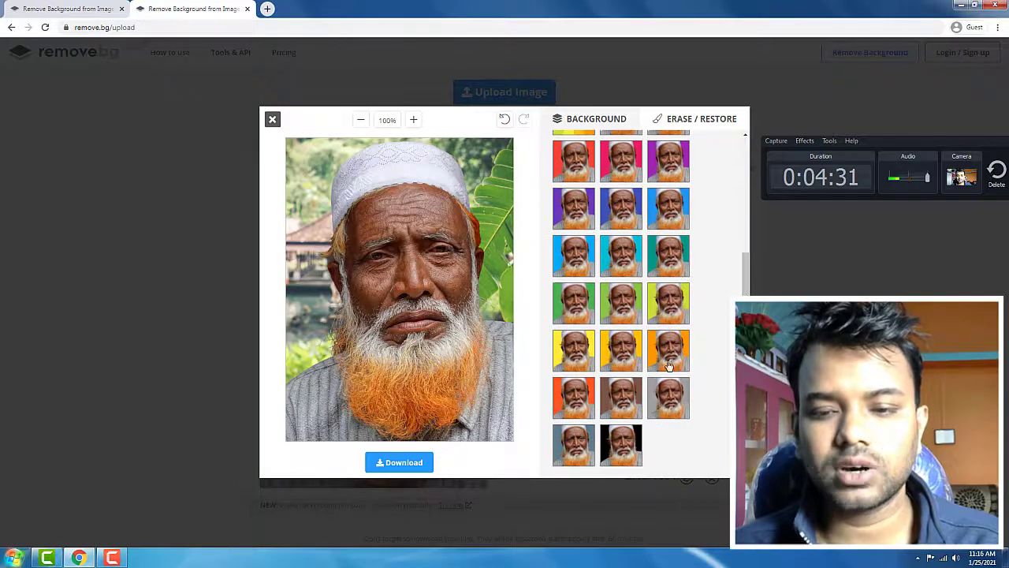
scroll(627, 358, "up", 2)
scroll(709, 347, "up", 1)
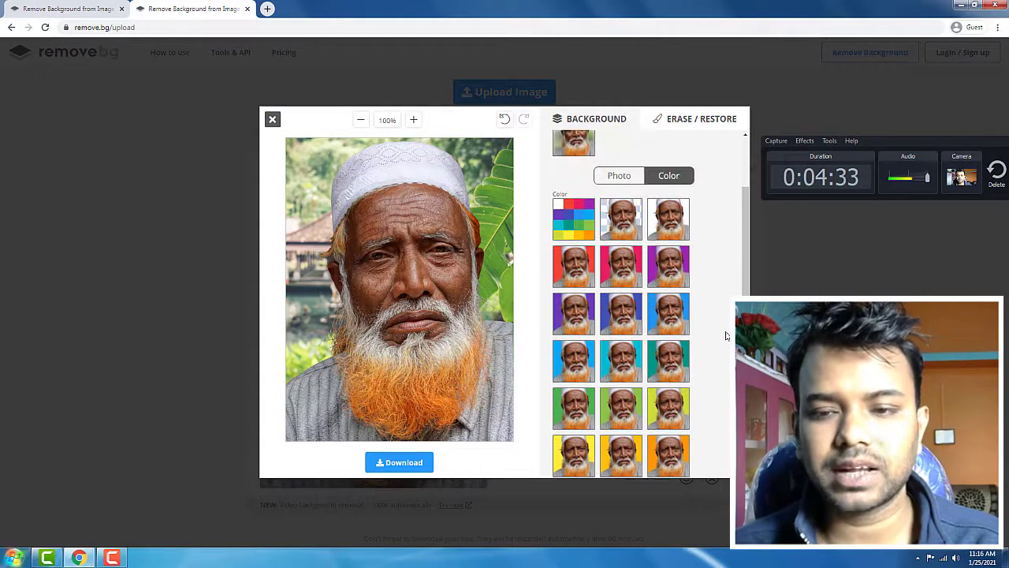
left_click(623, 319)
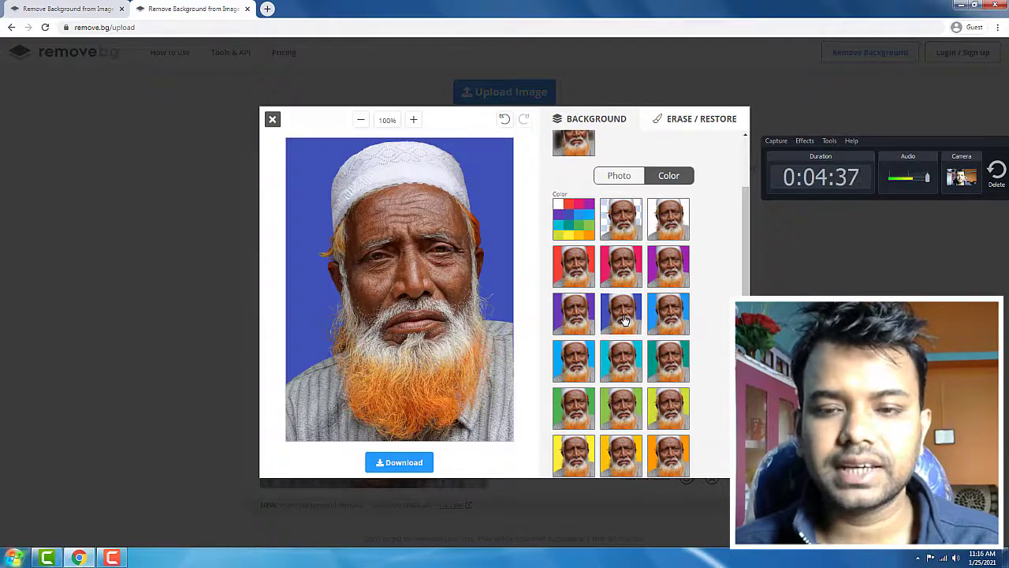
left_click(683, 323)
left_click(669, 268)
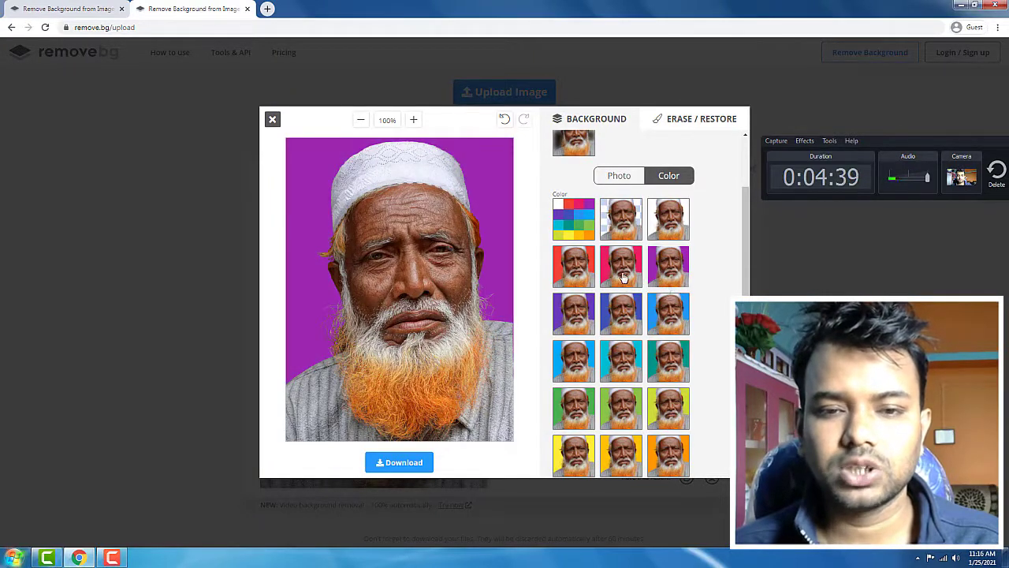
left_click(625, 277)
- Settle on indigo blue and download the portrait as 011-removebg-preview.png
left_click(621, 307)
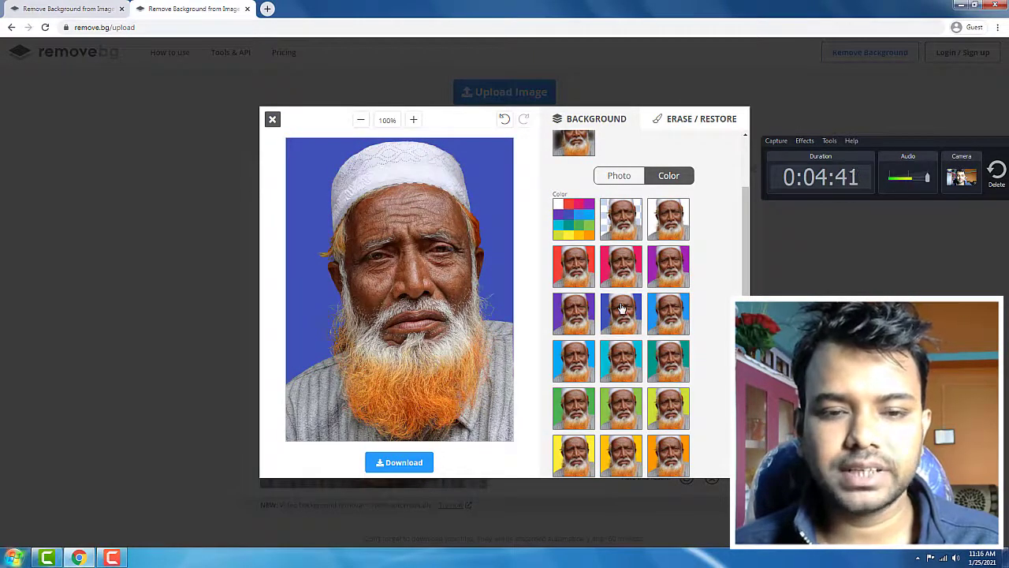
left_click(409, 466)
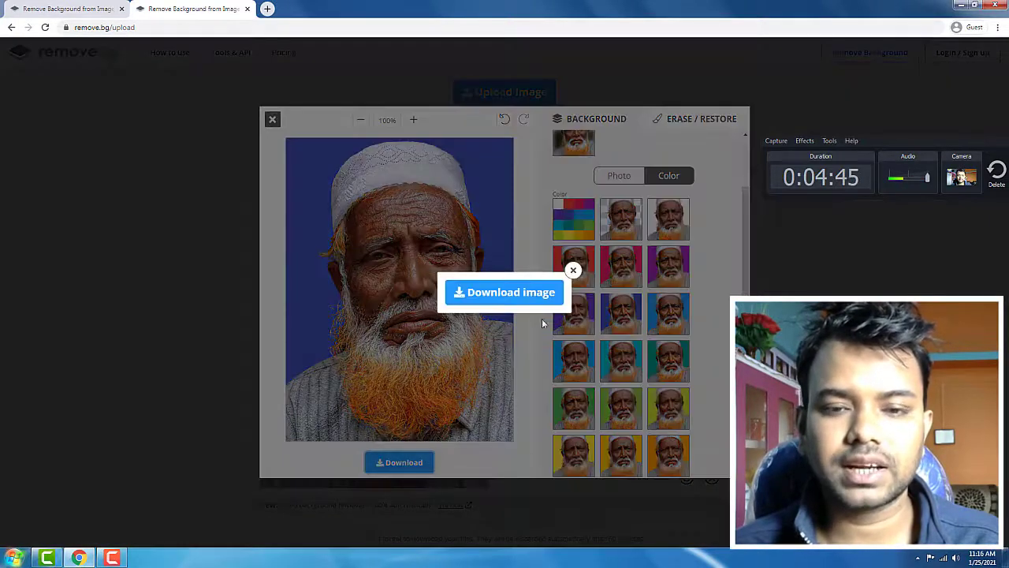
left_click(497, 294)
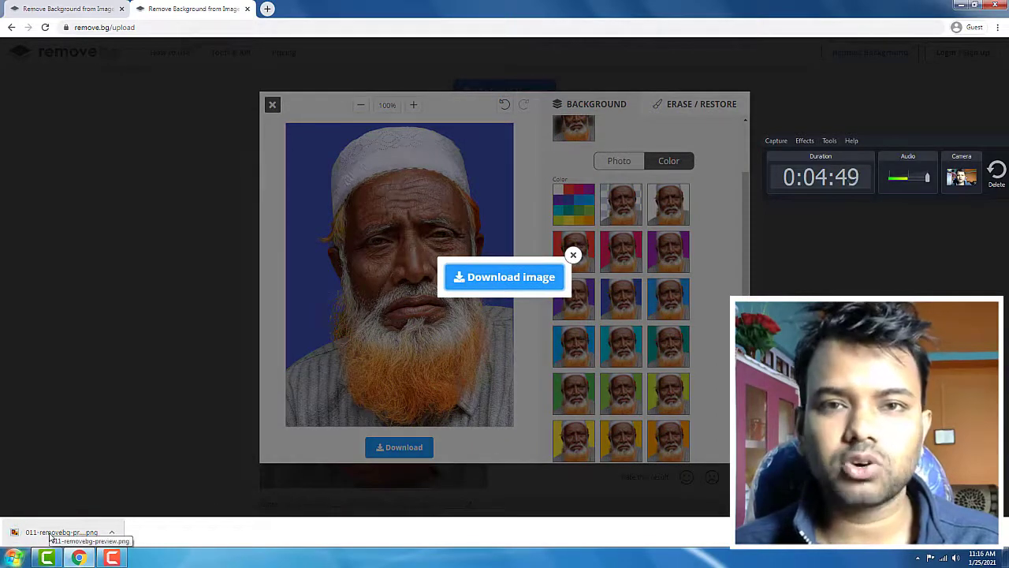
- Open the downloaded 011-removebg-preview.png and zoom in to inspect the beard edges
left_click(50, 533)
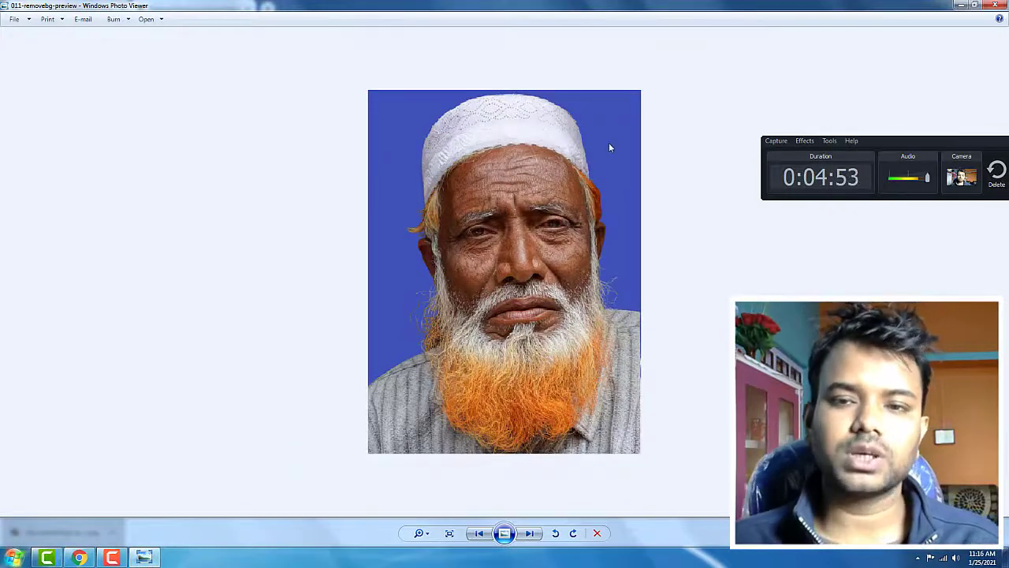
scroll(406, 156, "up", 2)
scroll(394, 169, "up", 2)
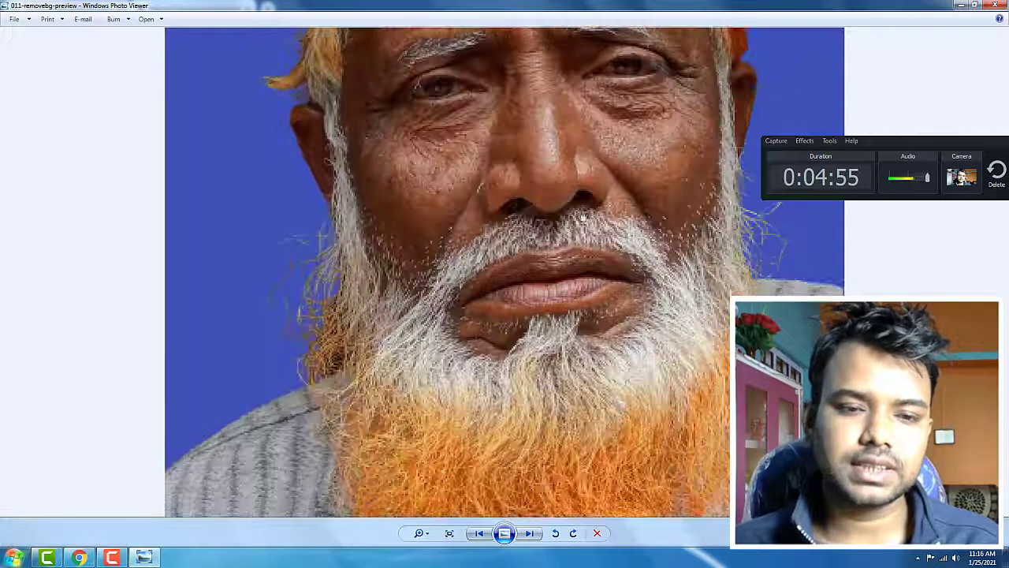
scroll(382, 189, "up", 1)
scroll(364, 211, "up", 2)
mouse_move(365, 212)
left_mouse_down()
mouse_move(288, 130)
mouse_move(837, 253)
left_mouse_up()
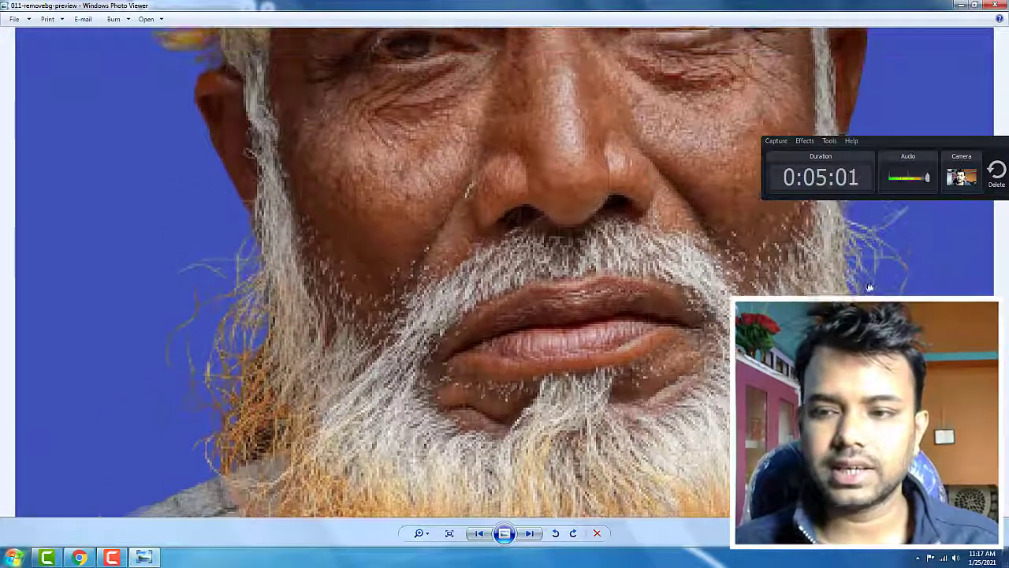
left_click_drag(236, 146, 235, 165)
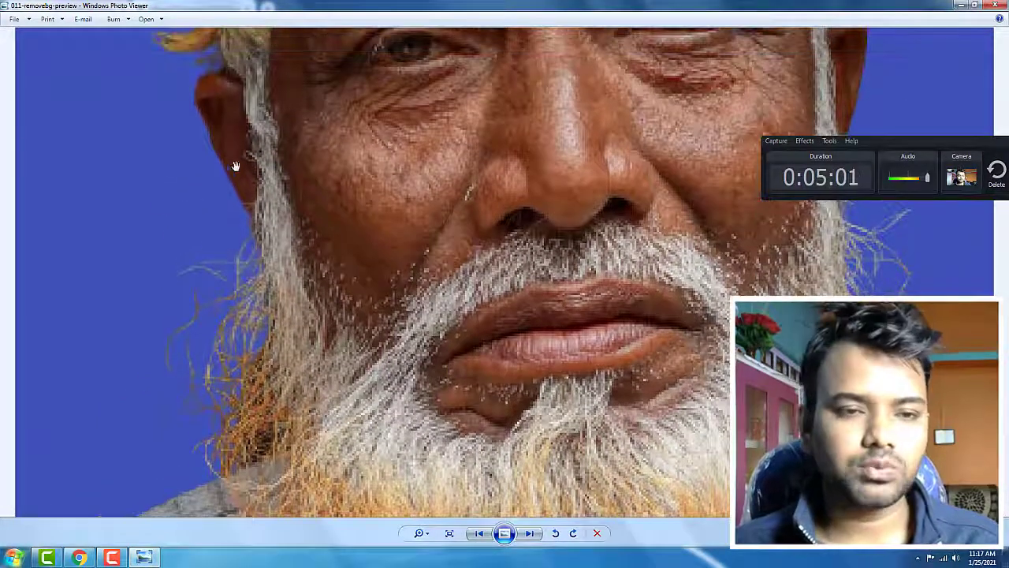
left_click_drag(351, 244, 352, 181)
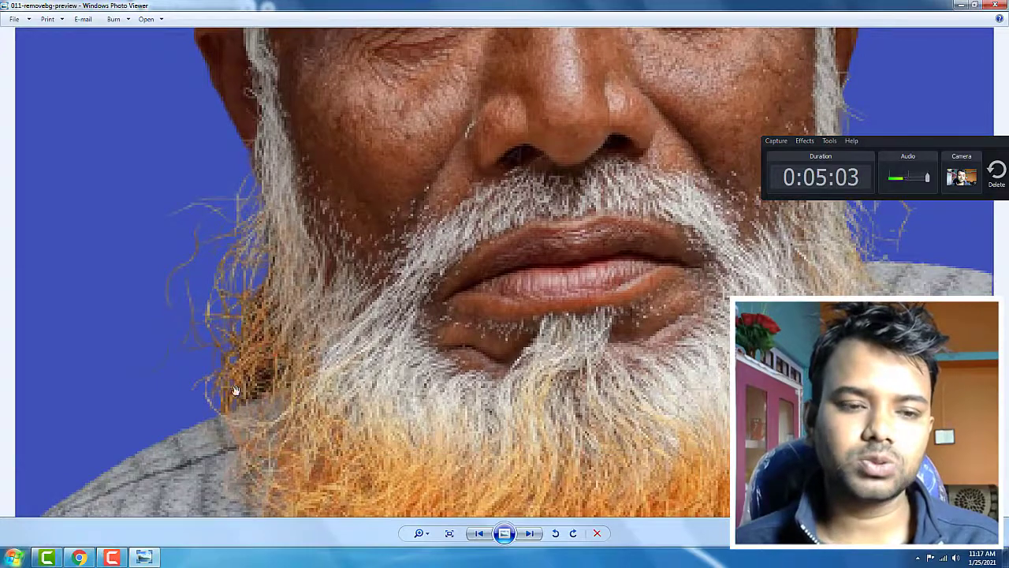
scroll(341, 289, "down", 1)
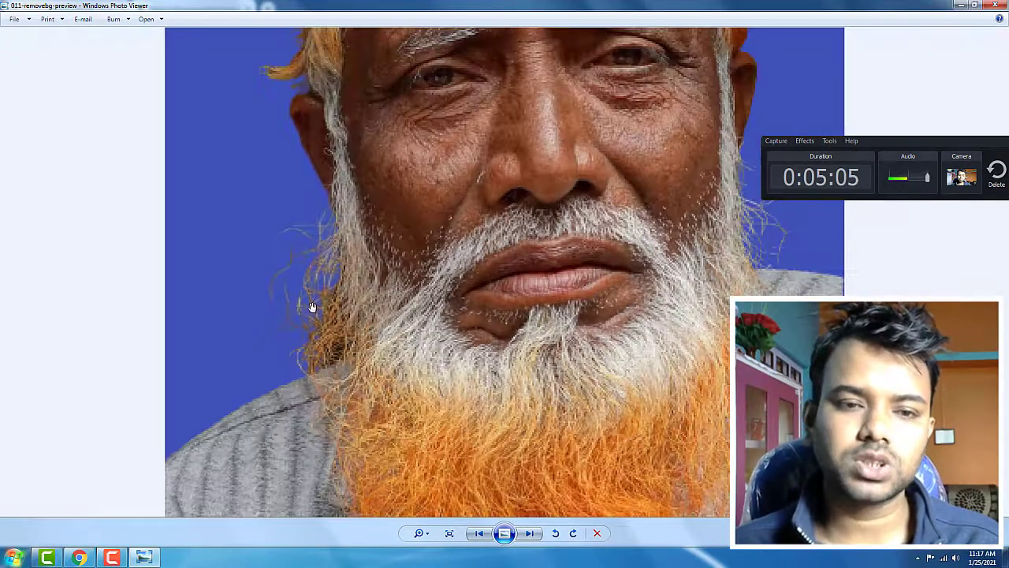
scroll(361, 309, "down", 1)
scroll(282, 299, "up", 2)
left_click_drag(282, 300, 283, 230)
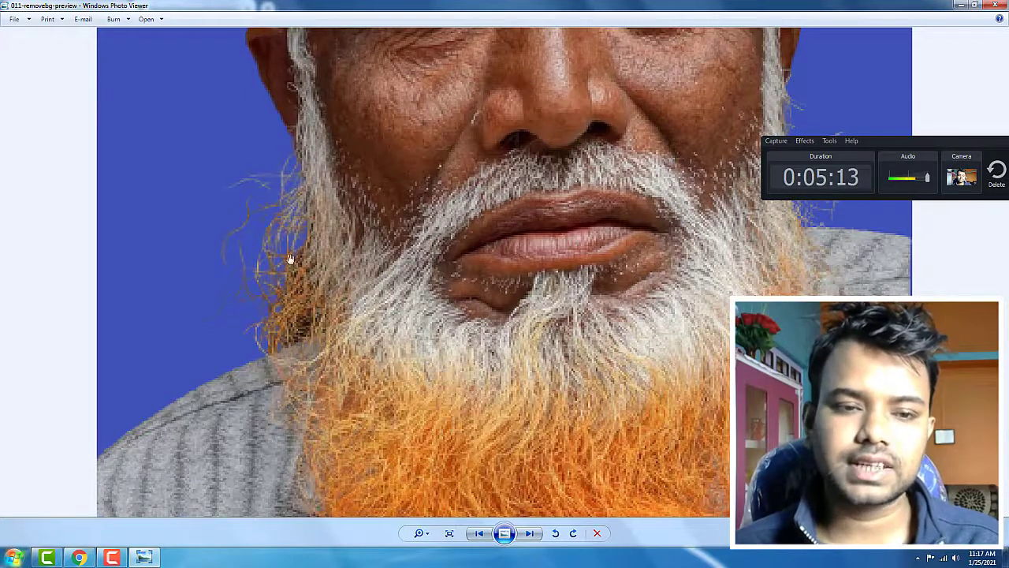
- Zoom back out and launch Adobe Photoshop from the Start menu's programs list
scroll(388, 324, "down", 1)
scroll(460, 290, "down", 2)
scroll(531, 257, "down", 1)
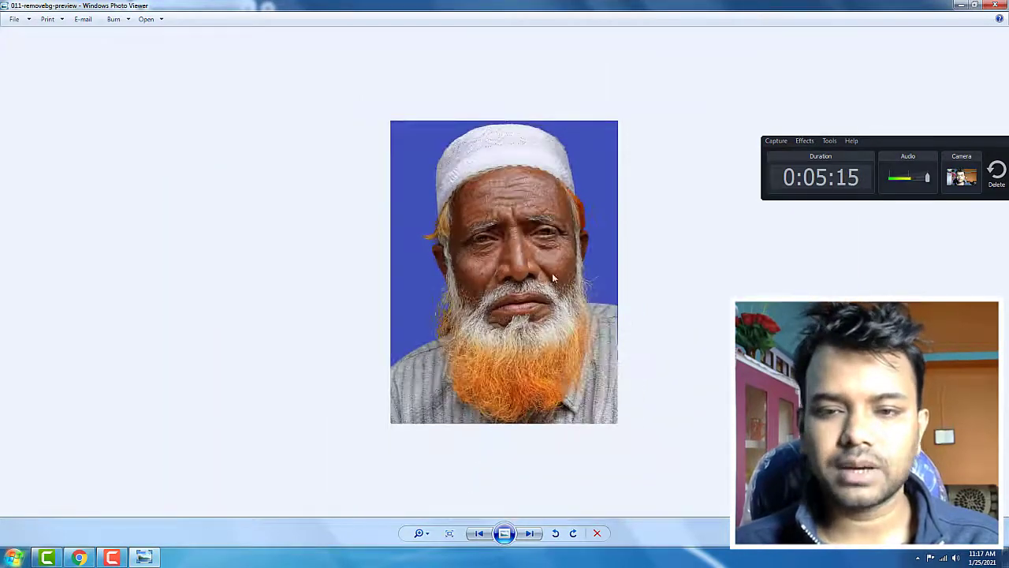
right_click(523, 222)
mouse_move(643, 230)
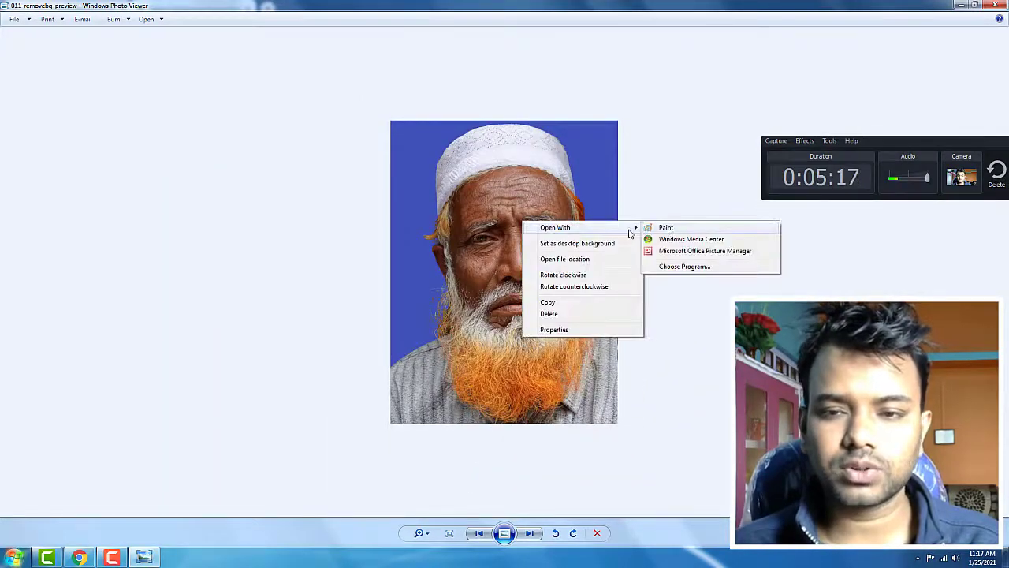
left_click(163, 415)
left_click(15, 558)
left_click(86, 286)
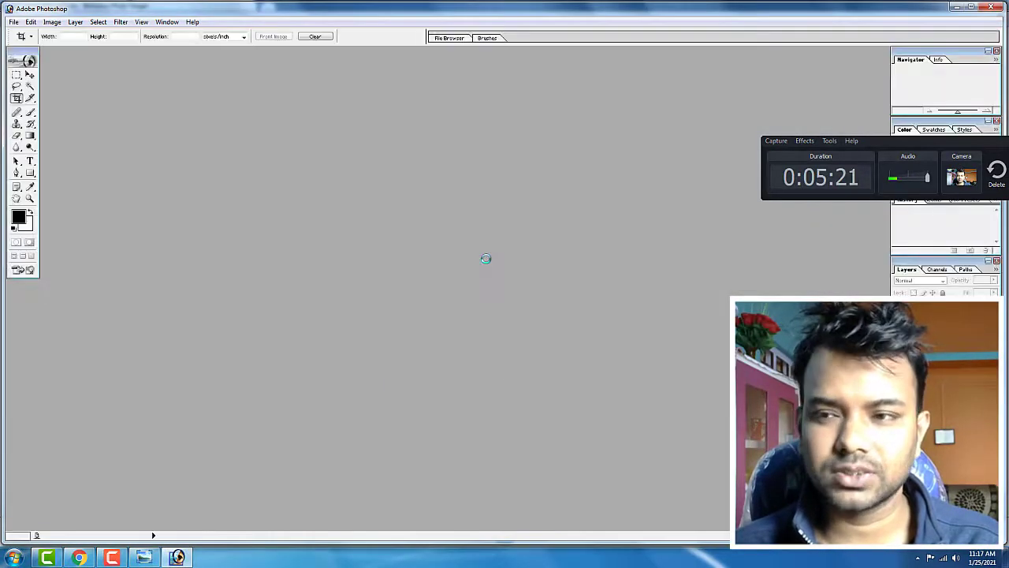
- Back in Chrome, dismiss the download prompt, start a new upload and preview photo 01
left_click(79, 557)
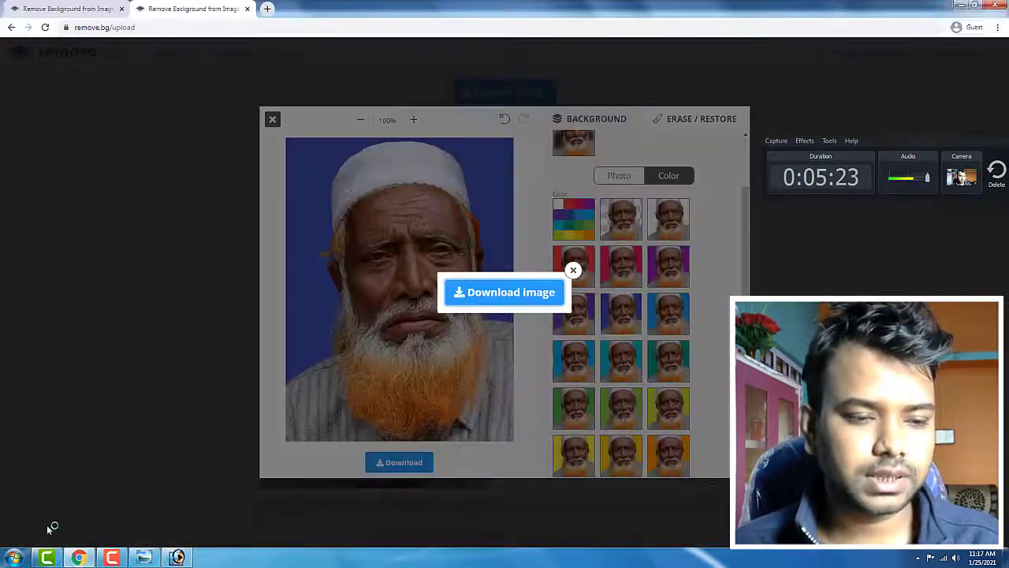
left_click(300, 138)
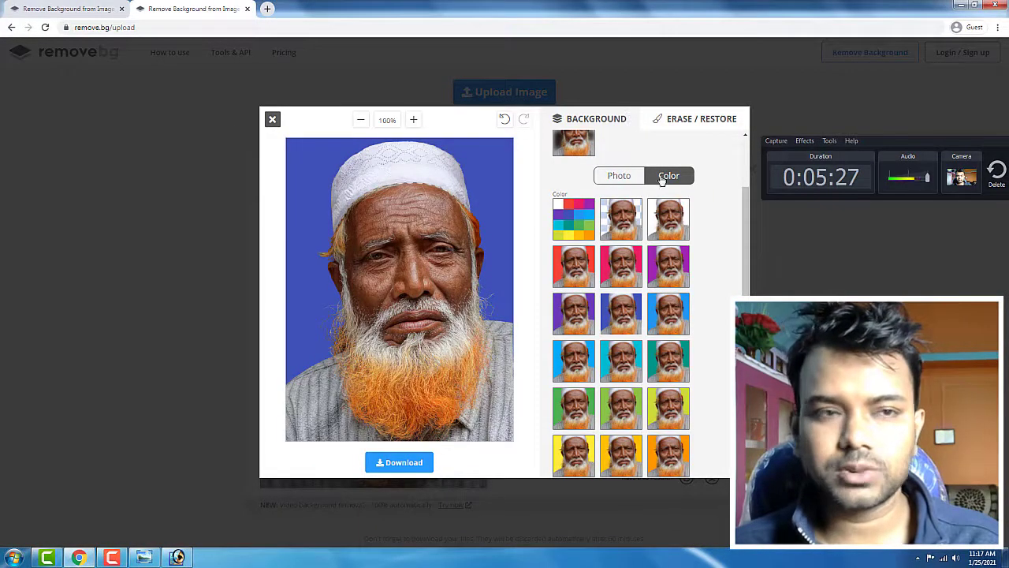
left_click(71, 9)
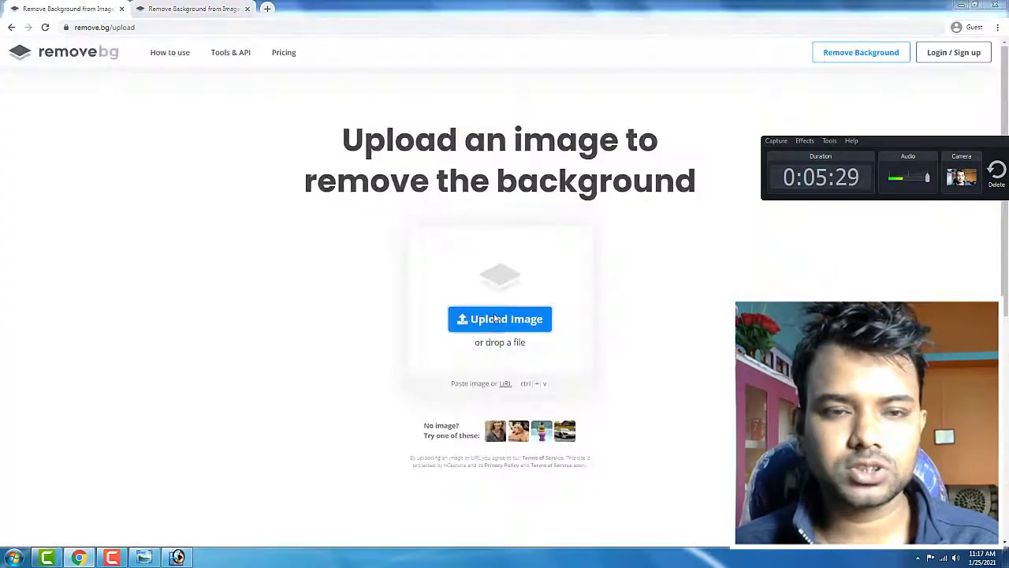
left_click(496, 317)
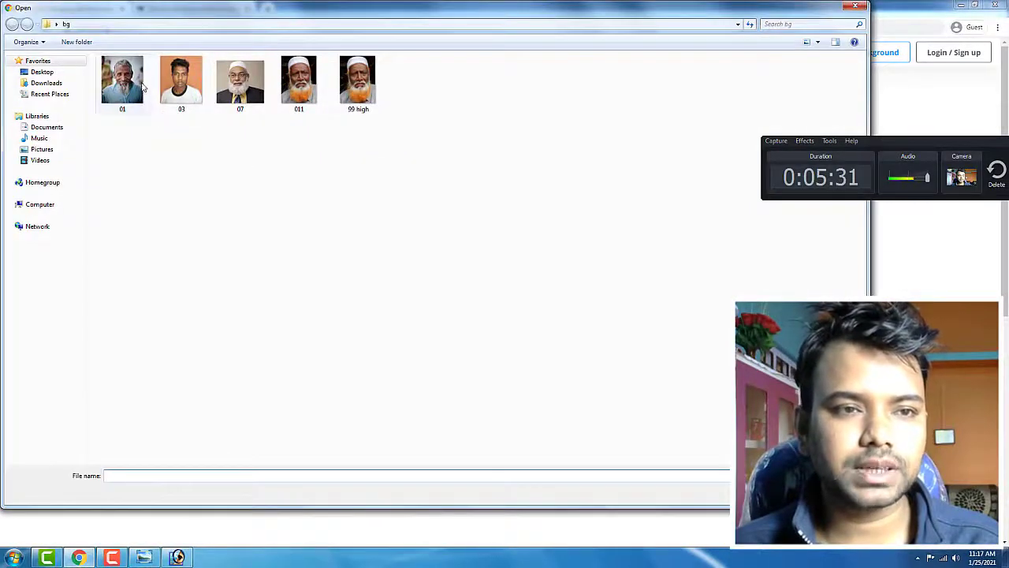
right_click(142, 85)
left_click(166, 101)
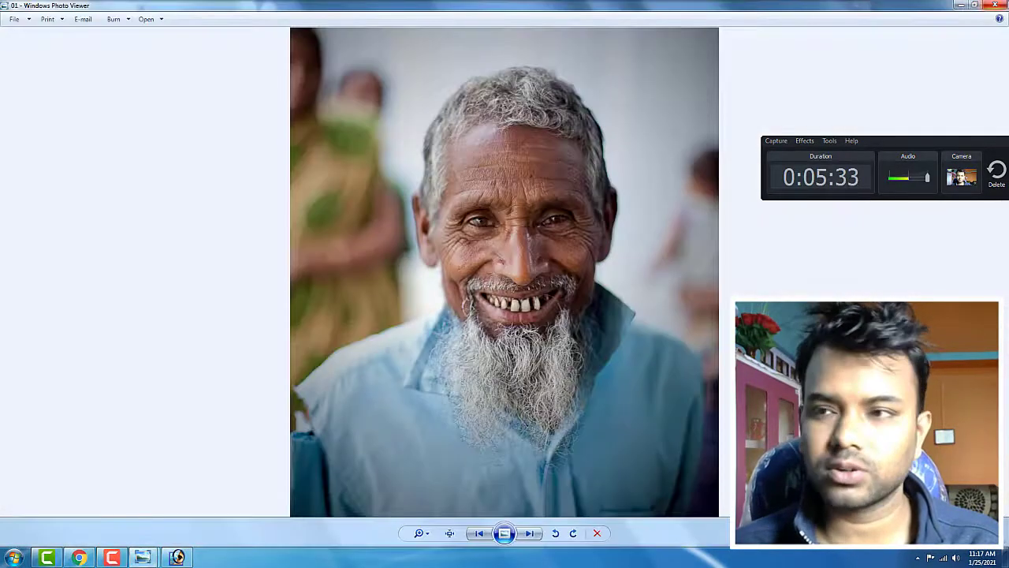
- Close the photo 01 preview and upload 01, producing a 1274 × 1455 cut-out
key("alt+F4")
double_click(123, 88)
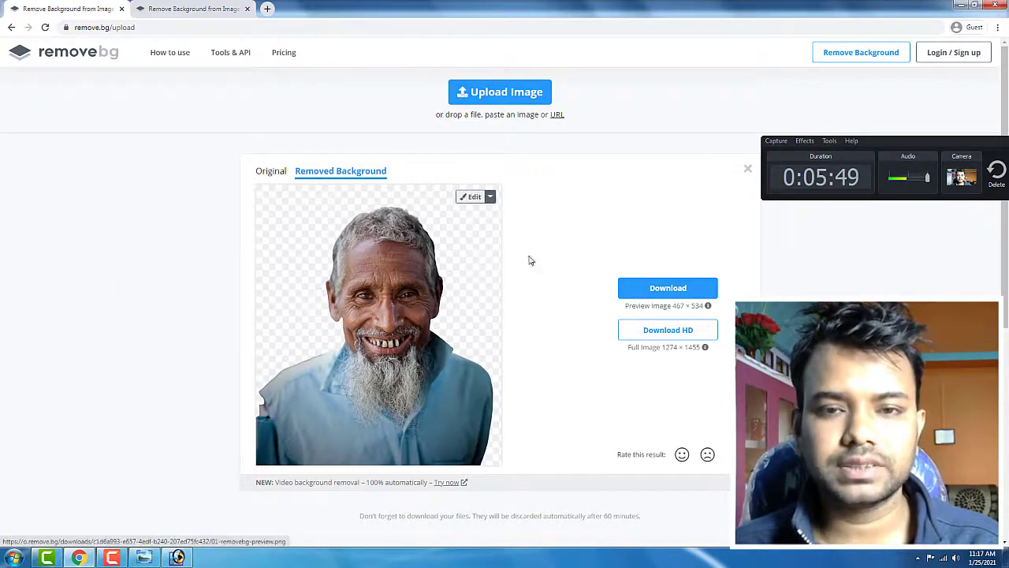
- Give cut-out portrait 01 a solid teal colour background in the editor
left_click(473, 199)
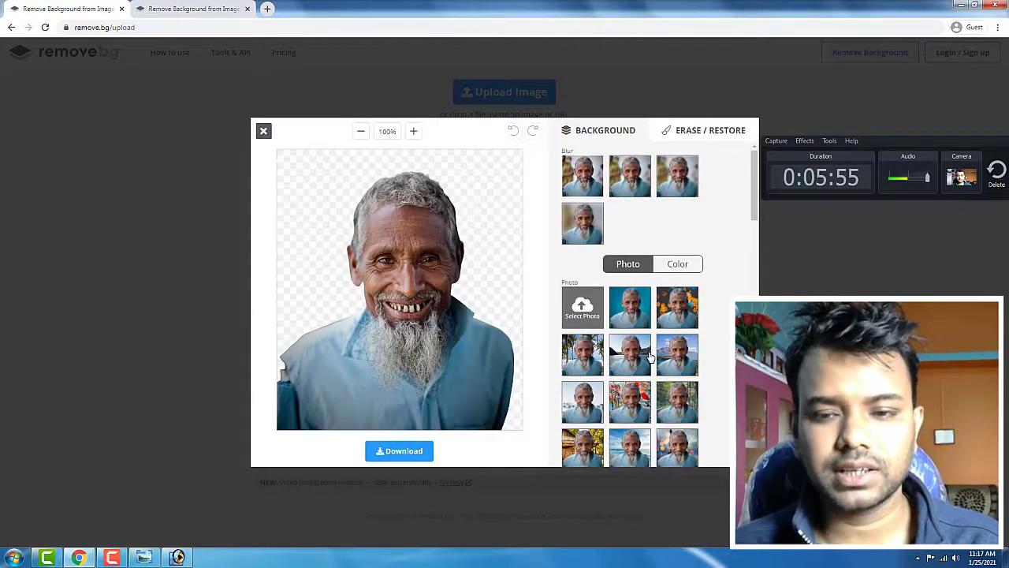
scroll(651, 357, "down", 1)
scroll(670, 316, "up", 1)
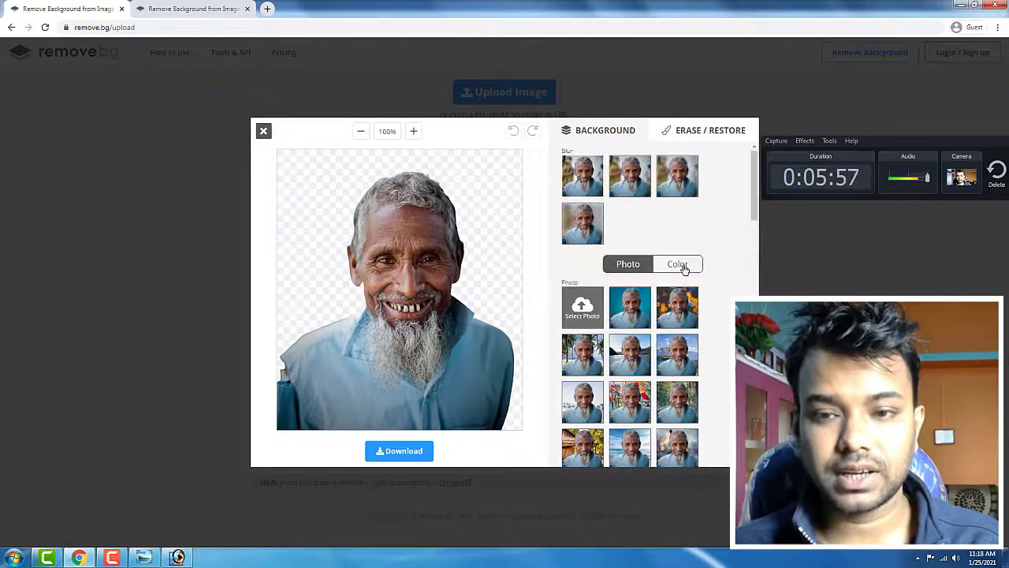
left_click(682, 267)
scroll(680, 386, "down", 2)
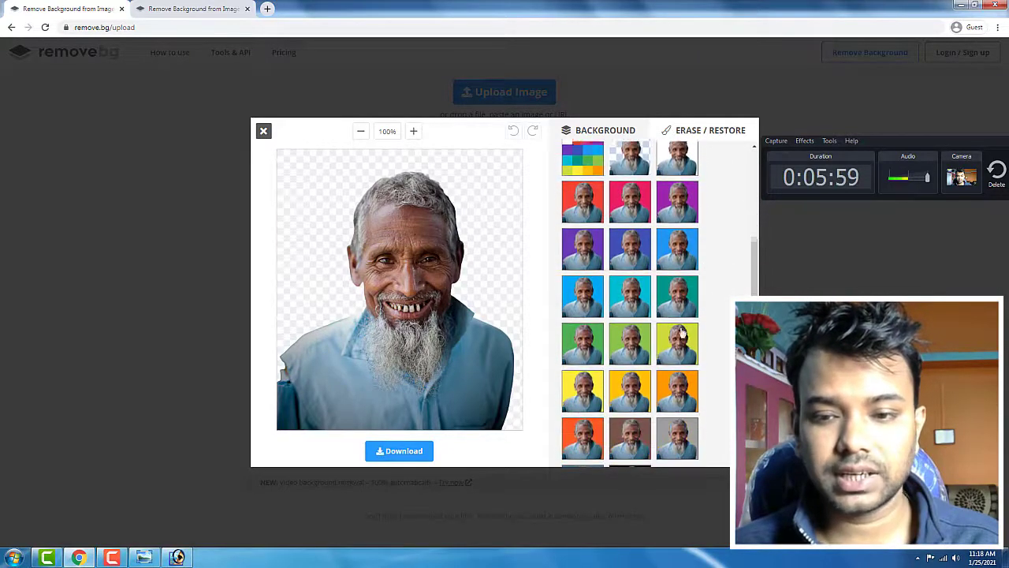
left_click(676, 294)
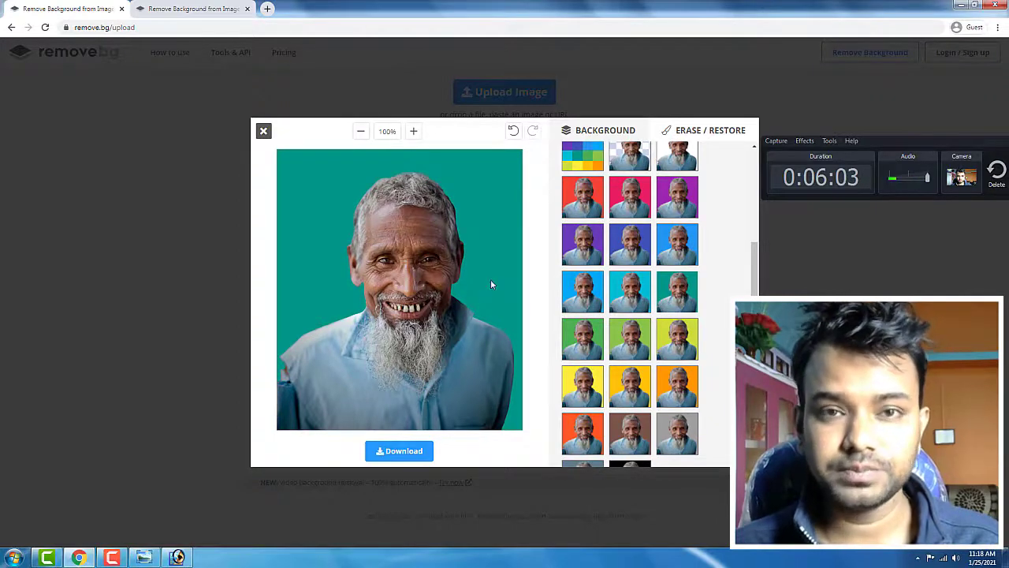
- Download the teal-background portrait 01 image
left_click(399, 450)
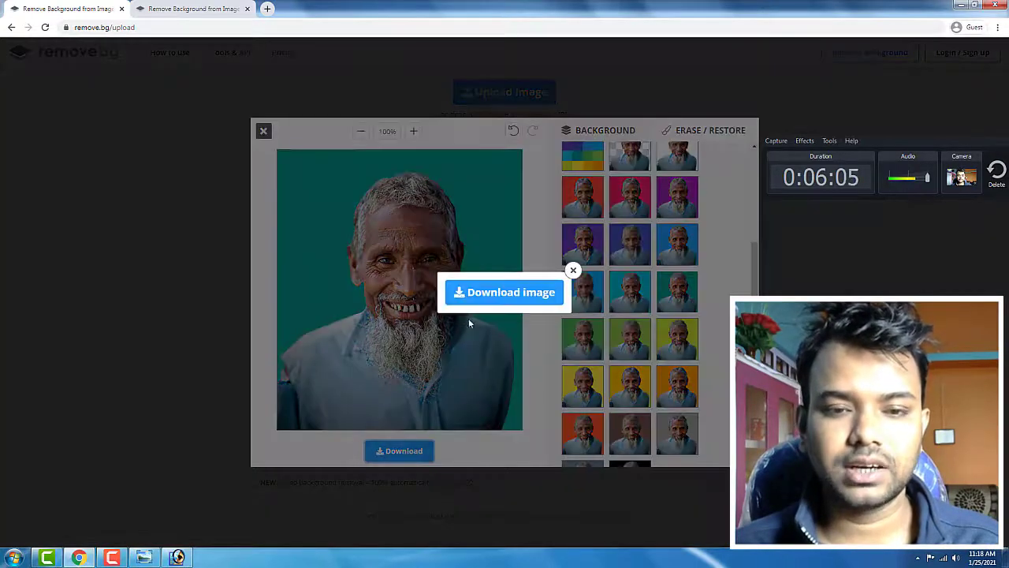
left_click(535, 298)
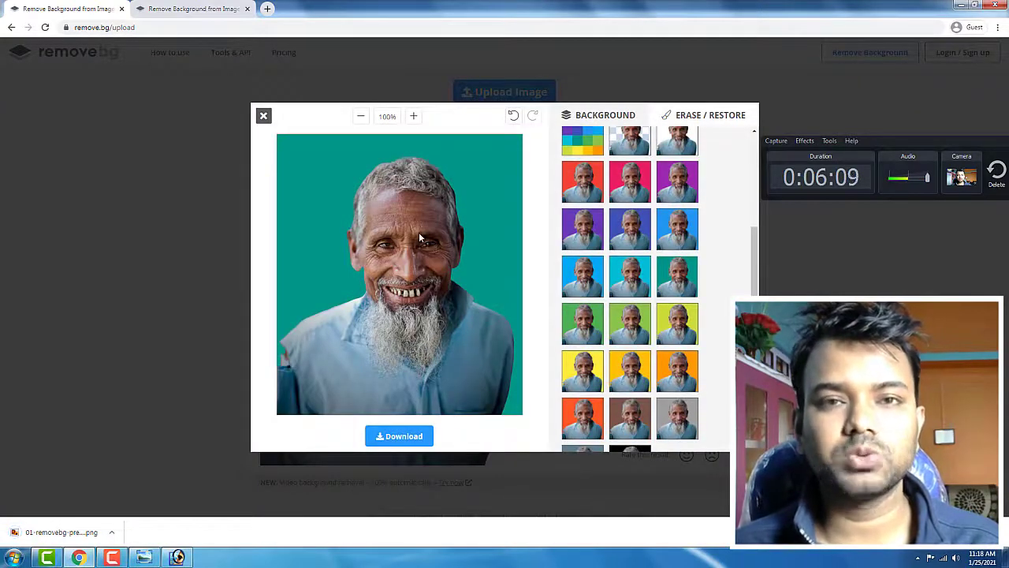
left_click(268, 9)
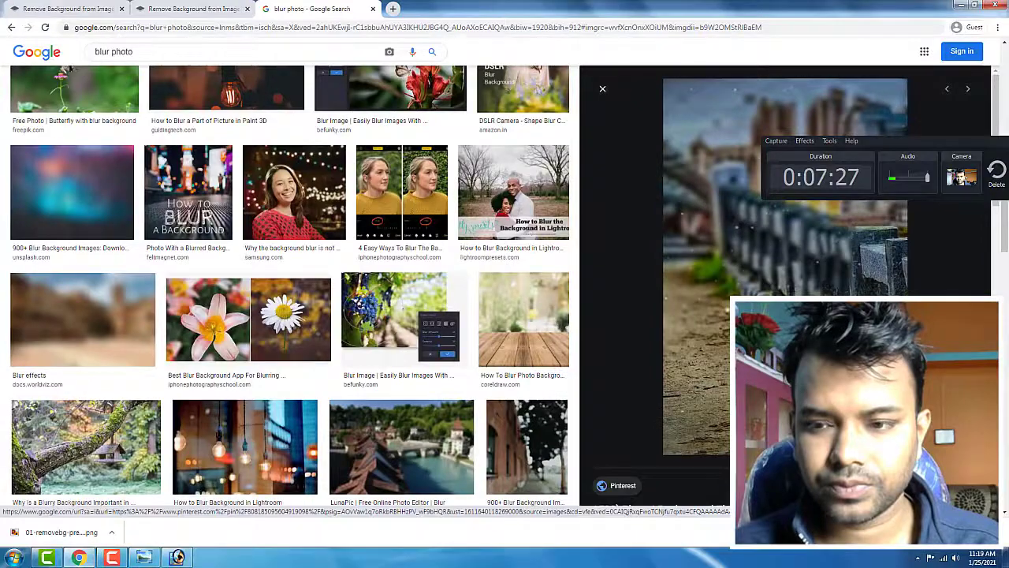
- Scroll through the Google Images 'blur photo' results to find a blurred street background
scroll(713, 390, "down", 3)
scroll(712, 389, "down", 5)
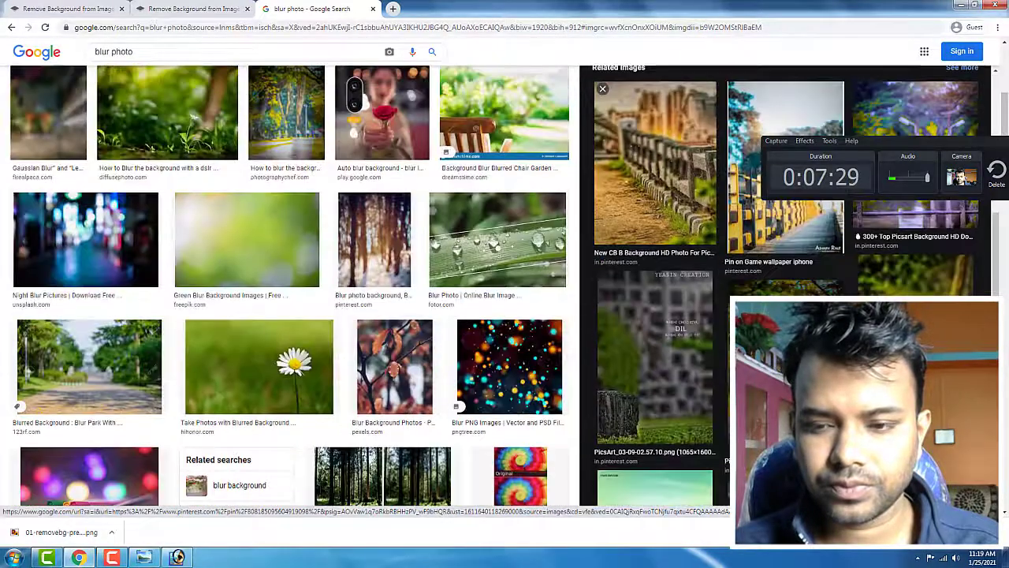
scroll(654, 284, "down", 3)
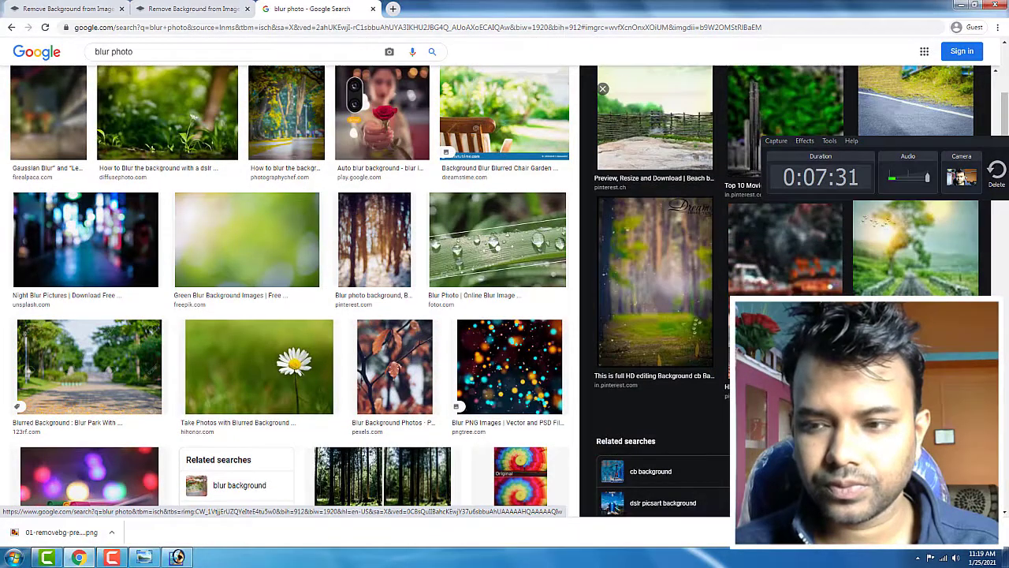
scroll(938, 180, "up", 1)
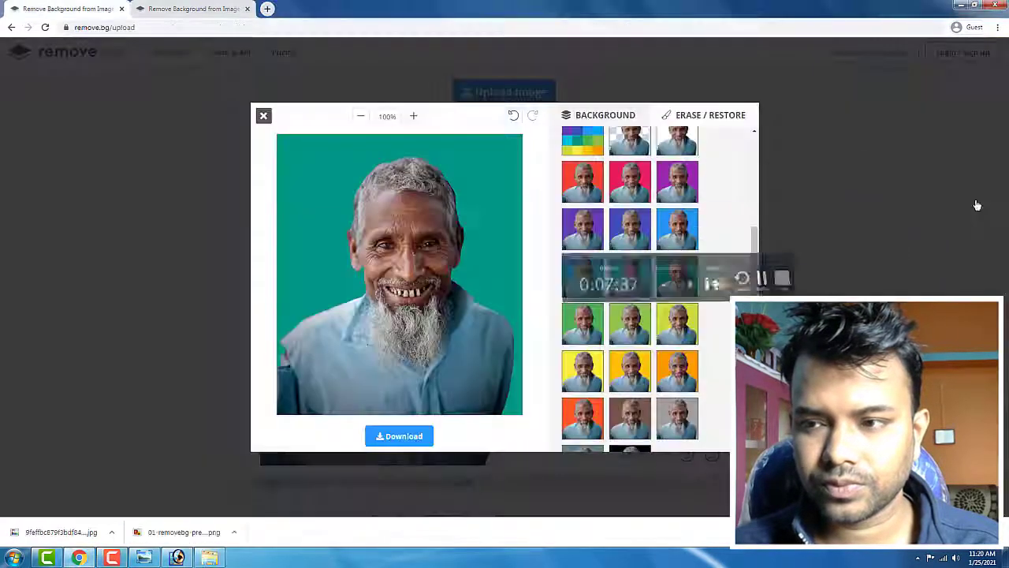
- Preview portrait 01's original background at the strongest and lightest blur in the Photo backgrounds
scroll(653, 329, "up", 3)
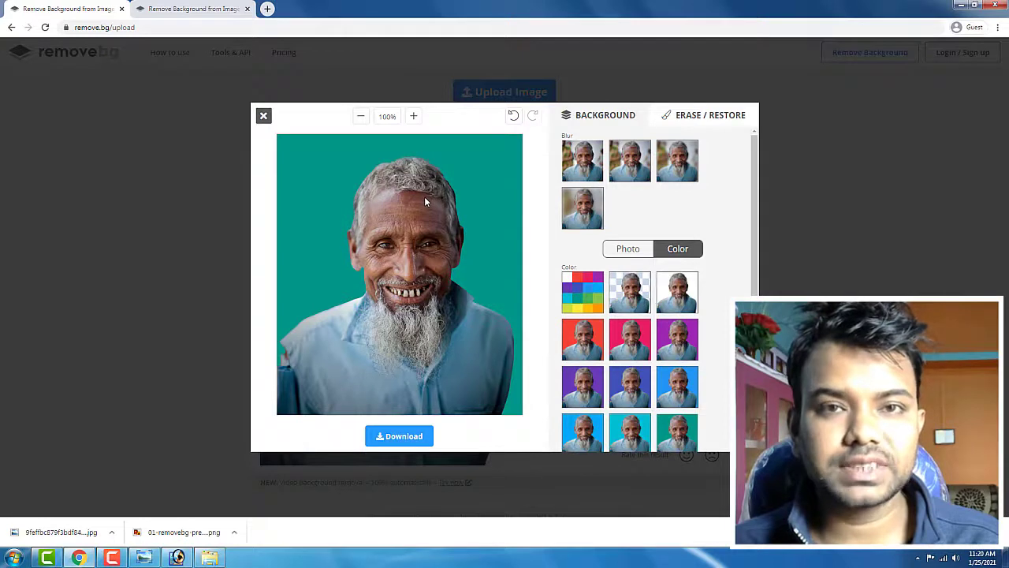
left_click(628, 249)
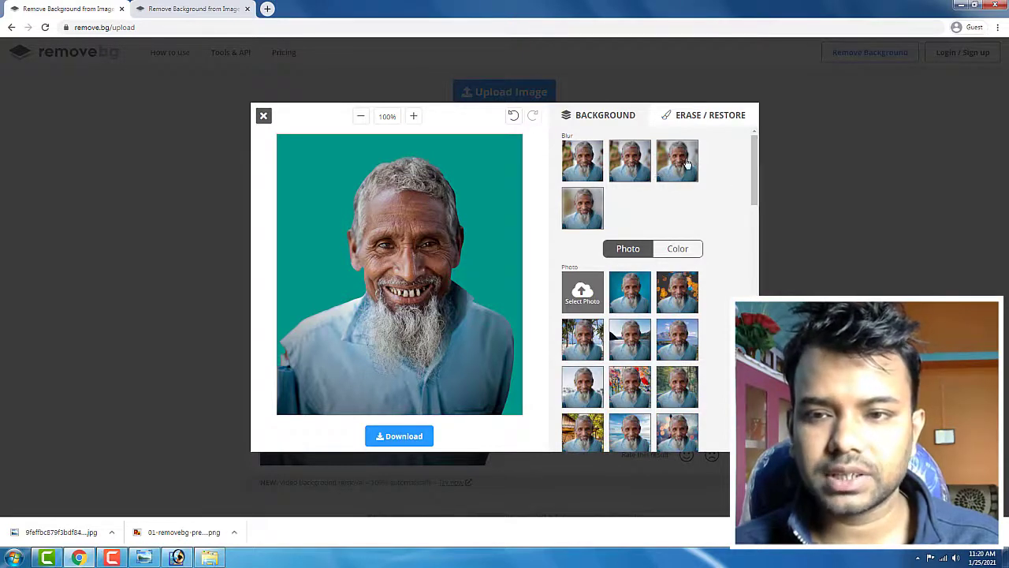
left_click(685, 161)
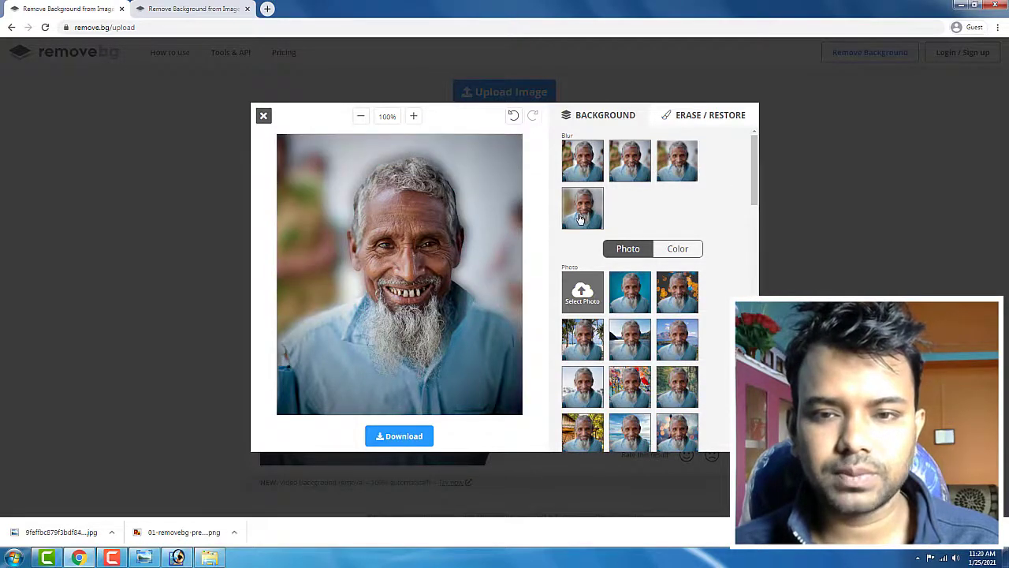
left_click(581, 218)
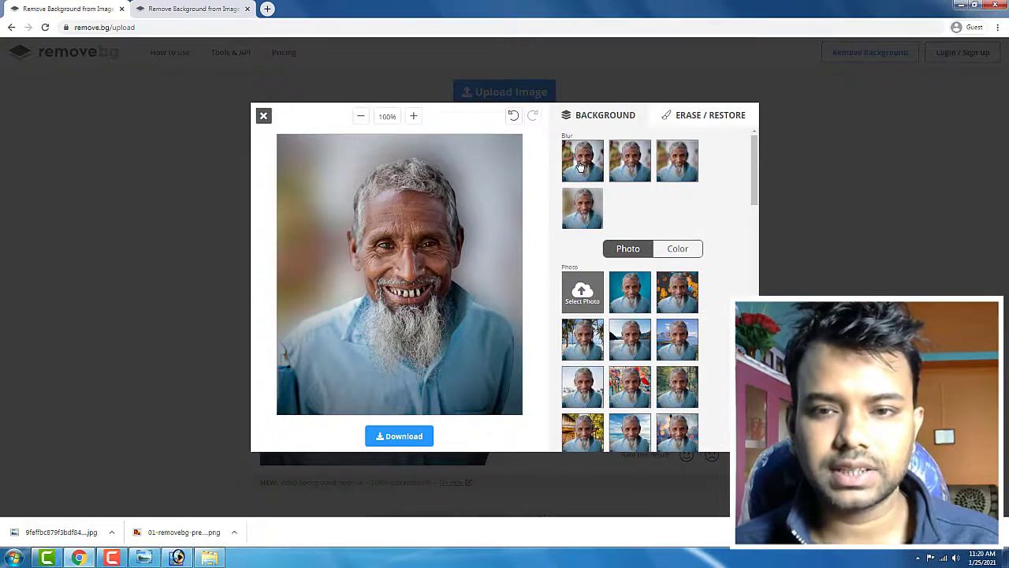
left_click(581, 165)
mouse_move(754, 184)
left_mouse_down()
mouse_move(754, 276)
mouse_move(784, 44)
left_mouse_up()
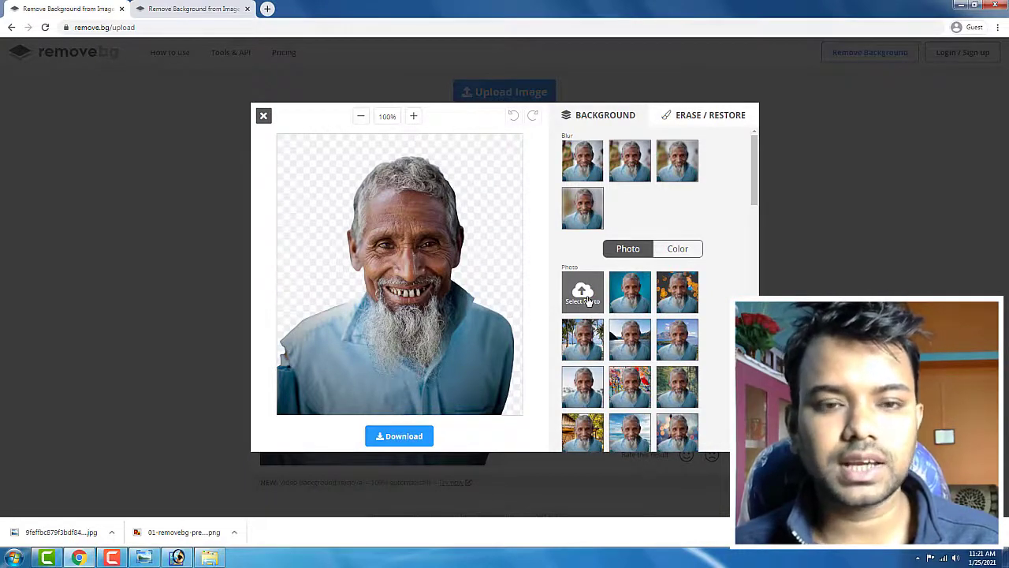
- Set the 'blur photo' file from the Desktop as the portrait's custom background
left_click(584, 297)
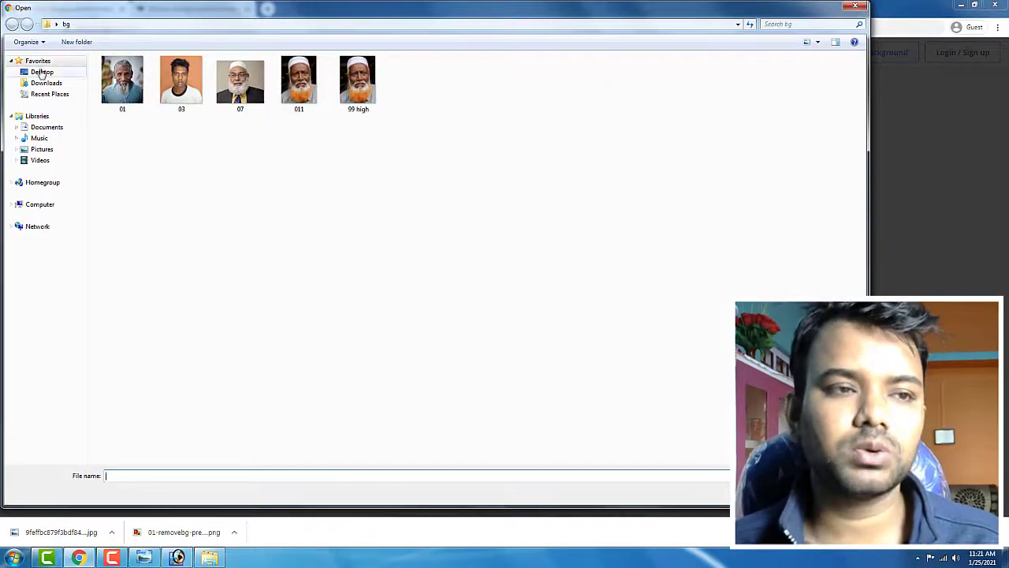
left_click(42, 72)
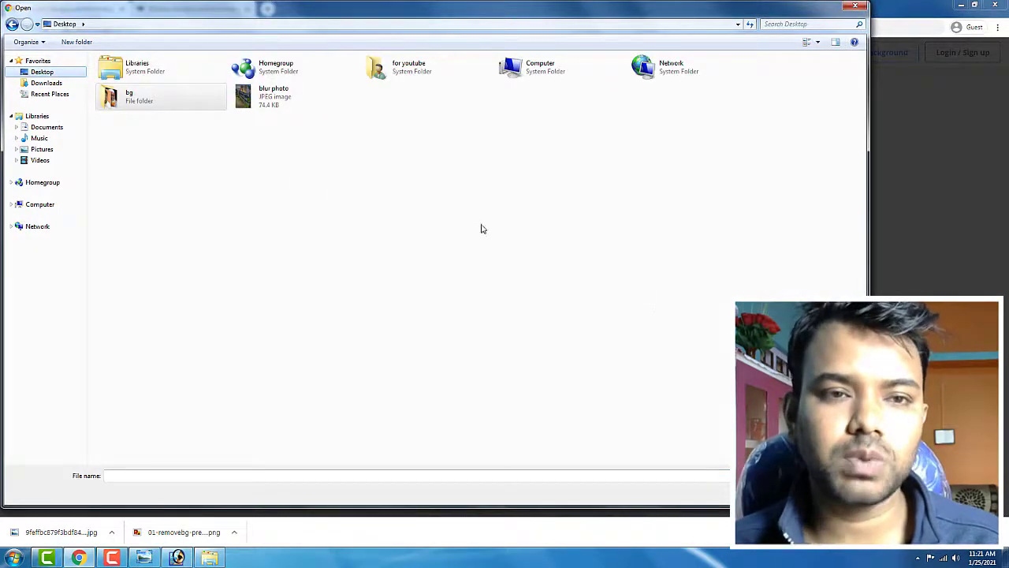
left_click(272, 103)
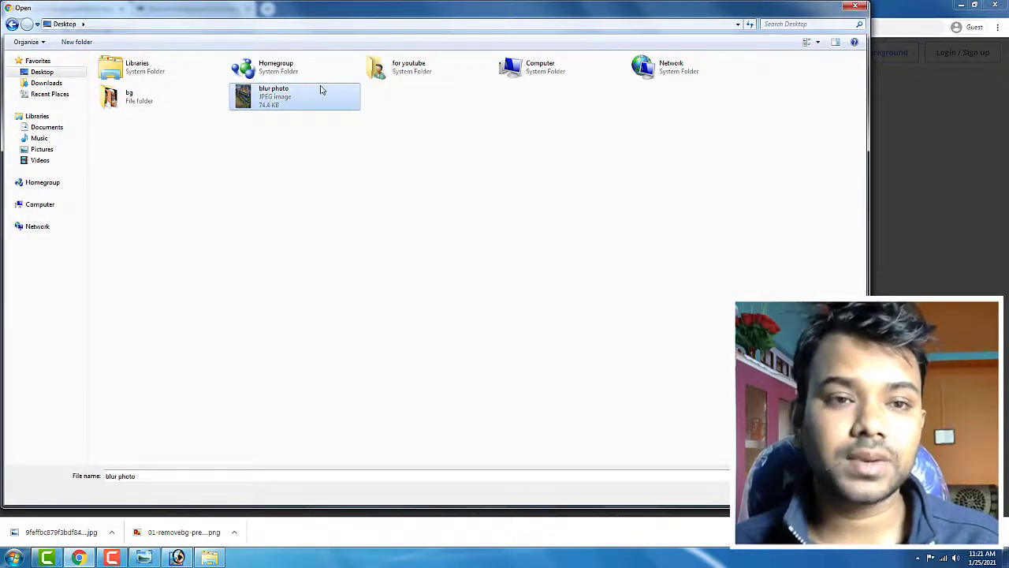
double_click(286, 99)
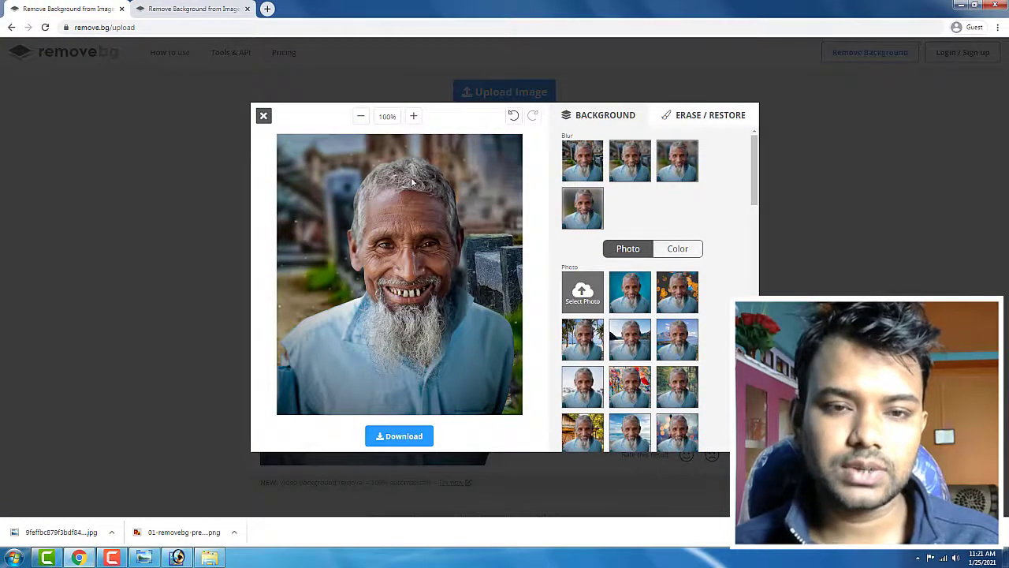
- Download the portrait with the blur photo background as 01-removebg-preview (1).png
left_click(402, 442)
left_click(501, 278)
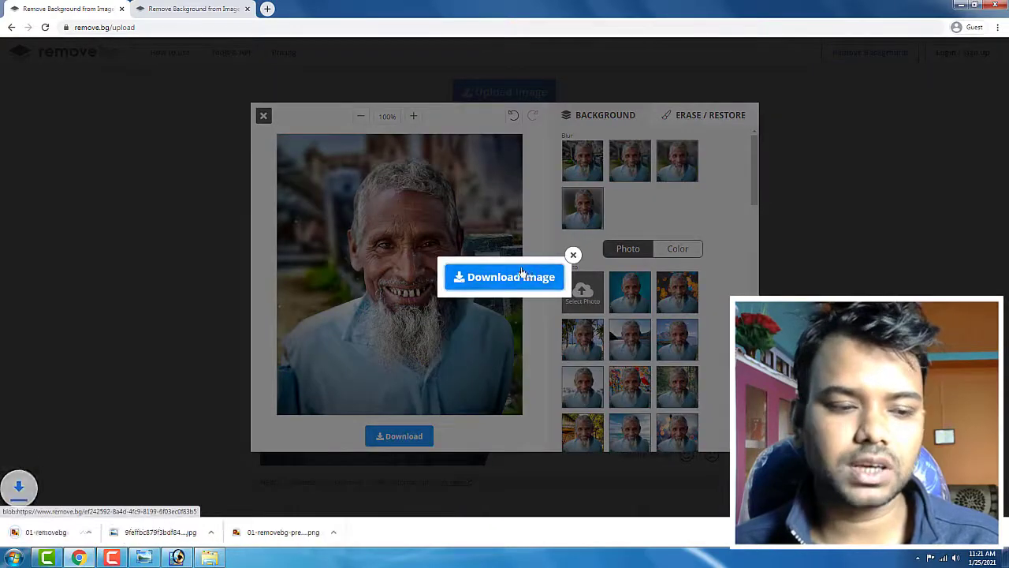
right_click(16, 531)
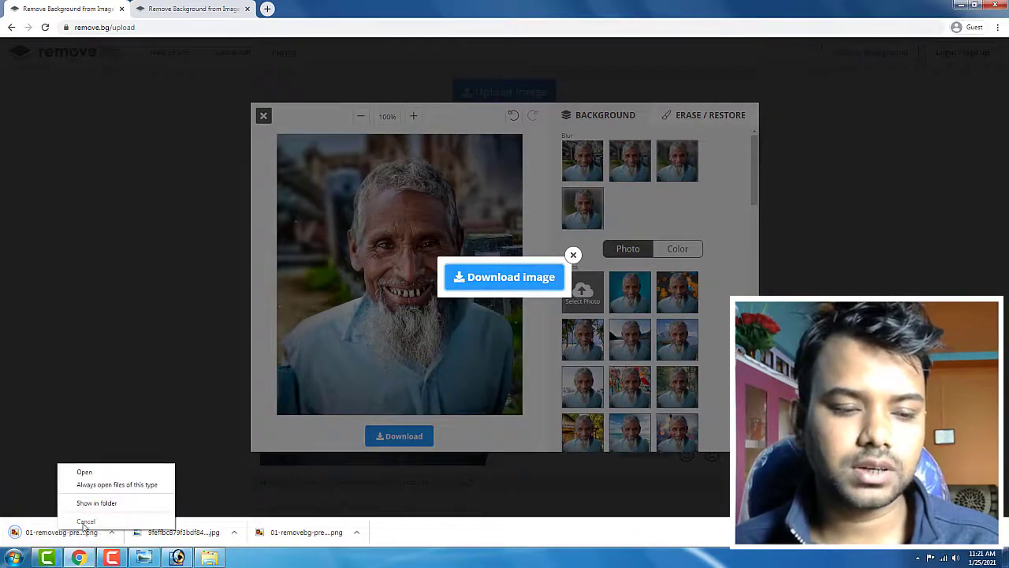
left_click(19, 533)
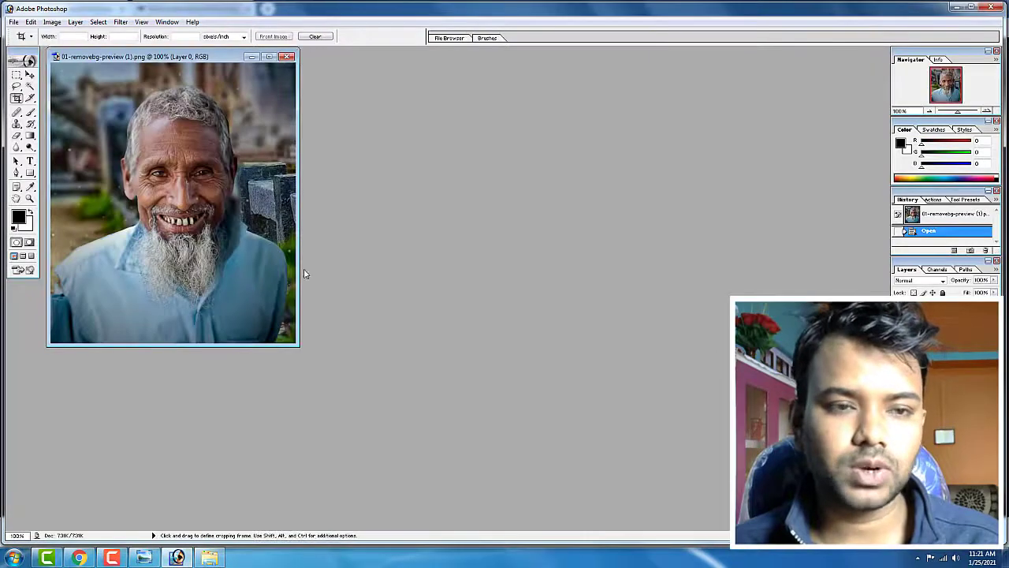
- Maximize 01-removebg-preview (1).png in Photoshop, fit it on screen and zoom out one level
double_click(168, 56)
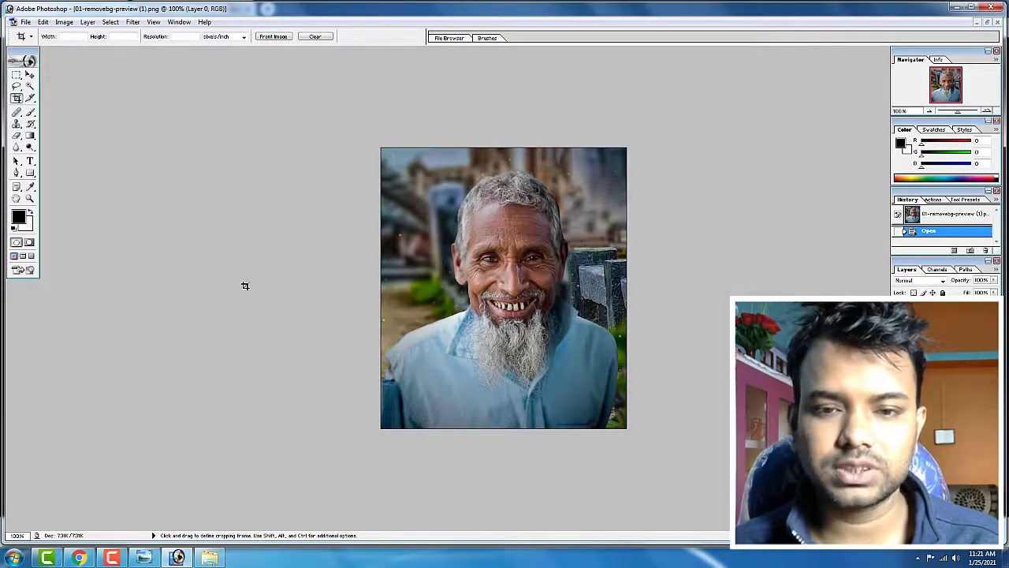
key("ctrl+0")
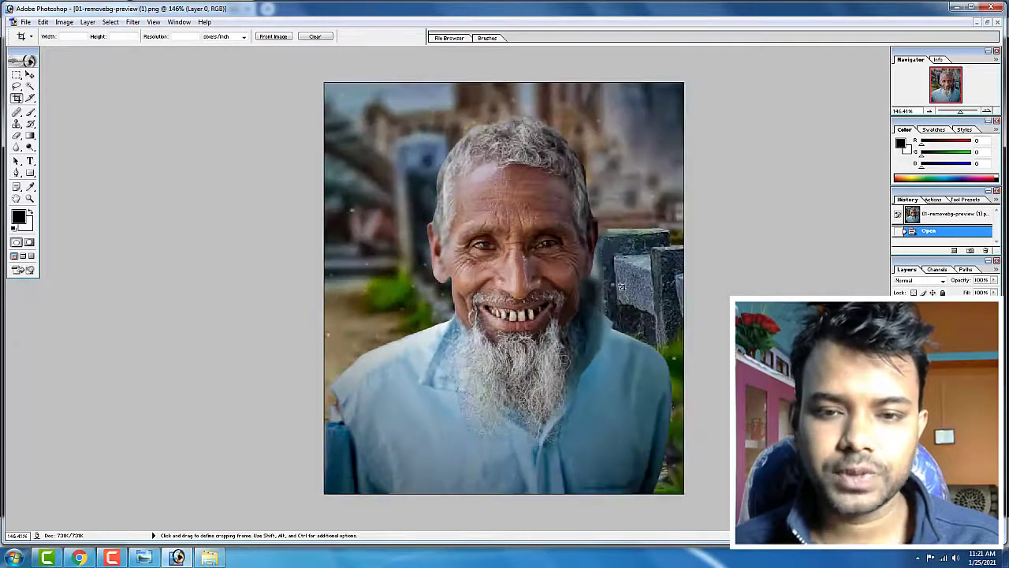
key("ctrl+minus")
left_click(955, 6)
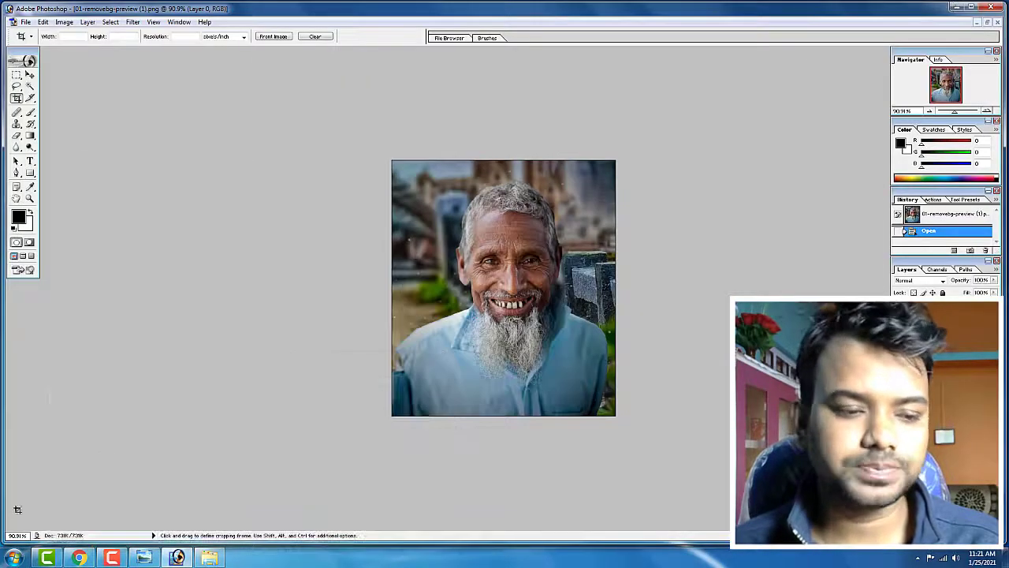
left_click(48, 558)
left_click(47, 557)
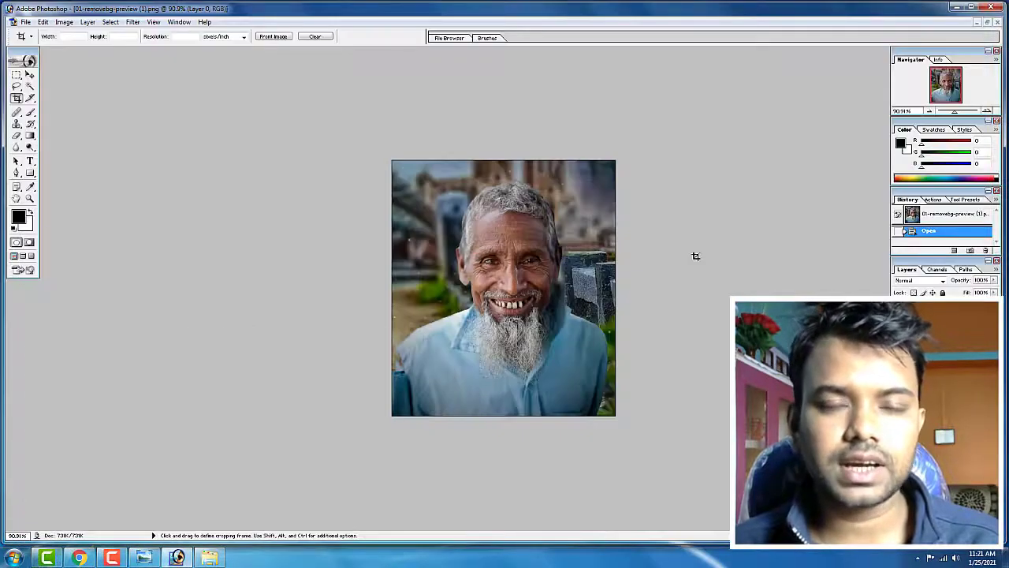